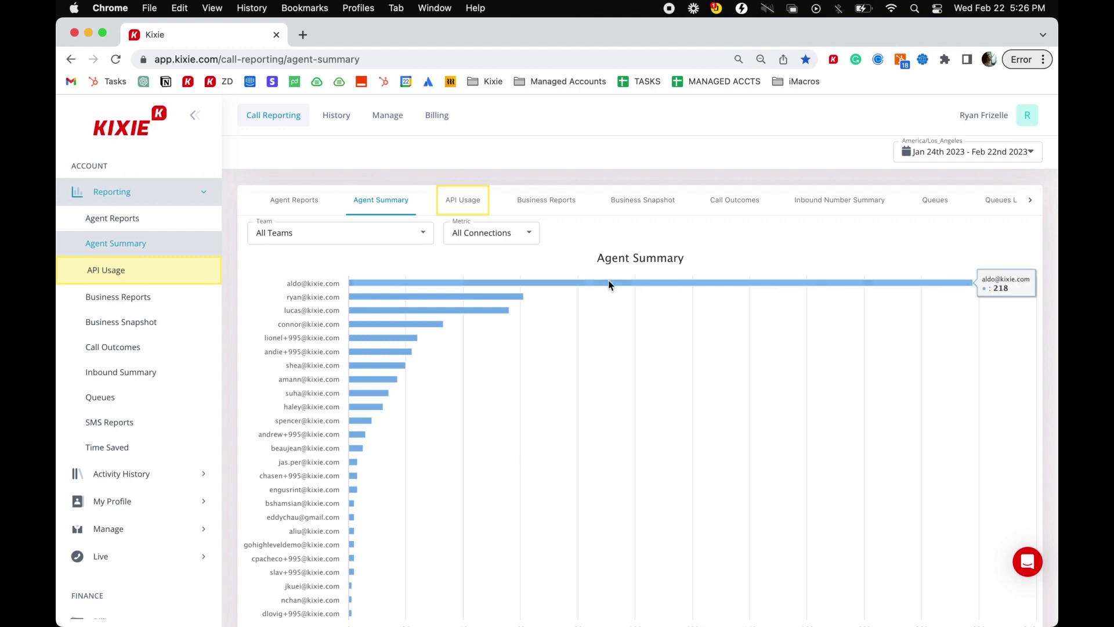
# Reload Kixie by changing the address bar to the app.kixie.com/ home address
pyautogui.click(218, 60)
pyautogui.doubleClick(243, 60)
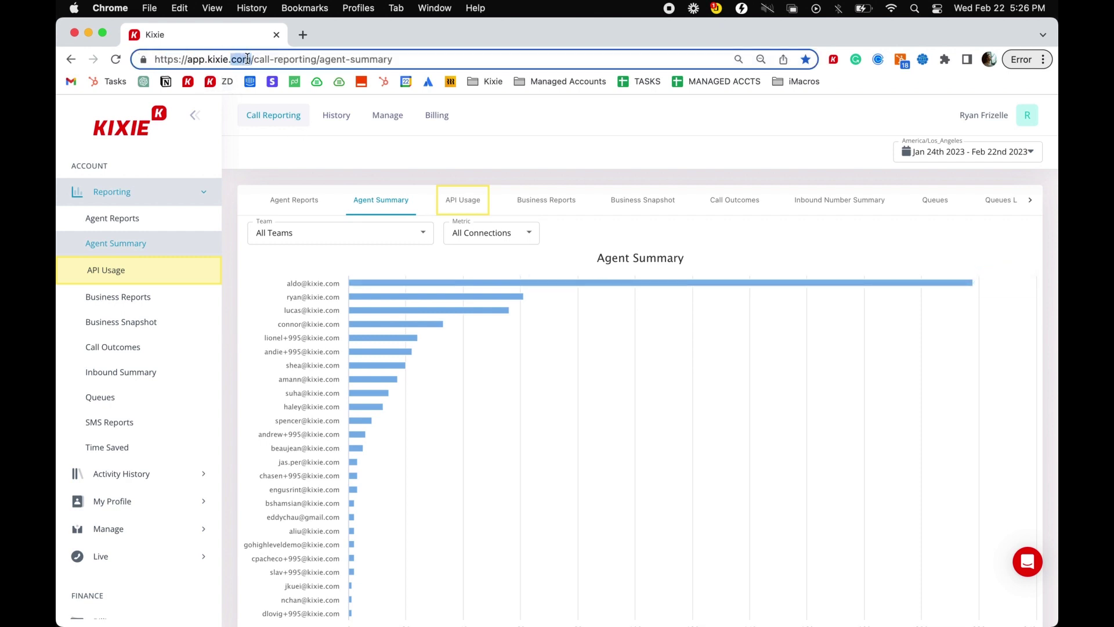
pyautogui.moveTo(247, 59); pyautogui.dragTo(157, 59)
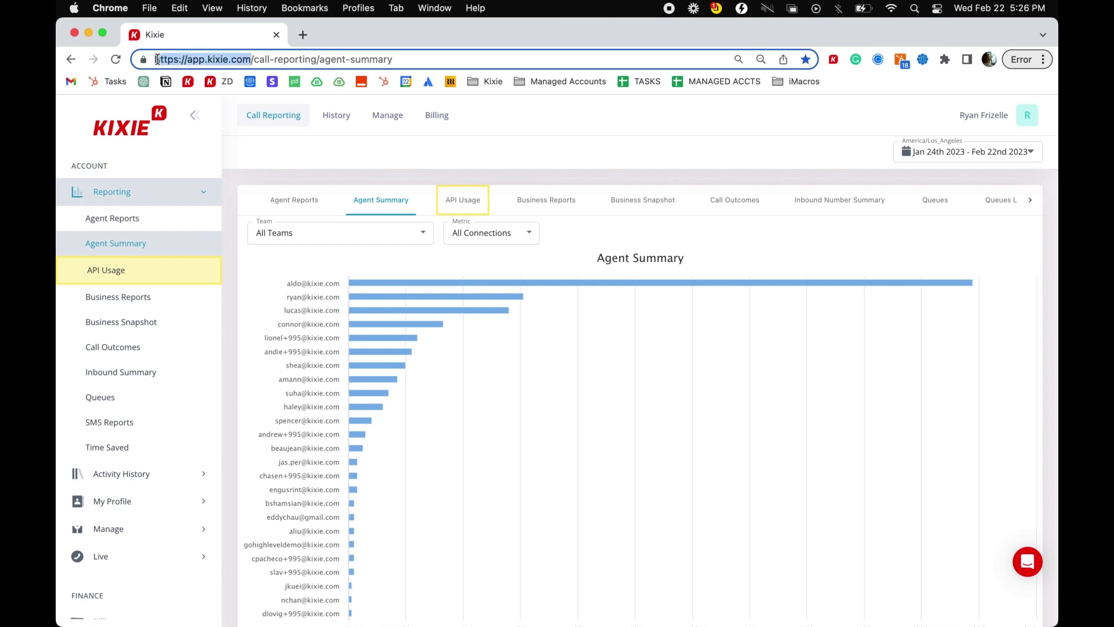
pyautogui.press('super+x')
pyautogui.press('super+a')
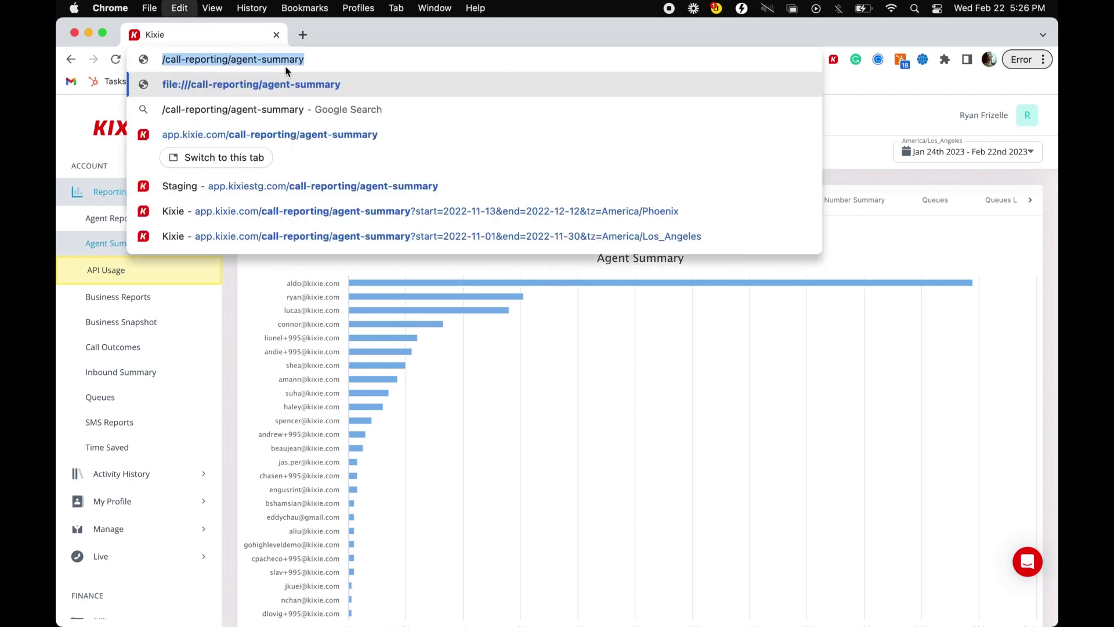
pyautogui.press('super+v')
pyautogui.write('/')
pyautogui.press('Return')
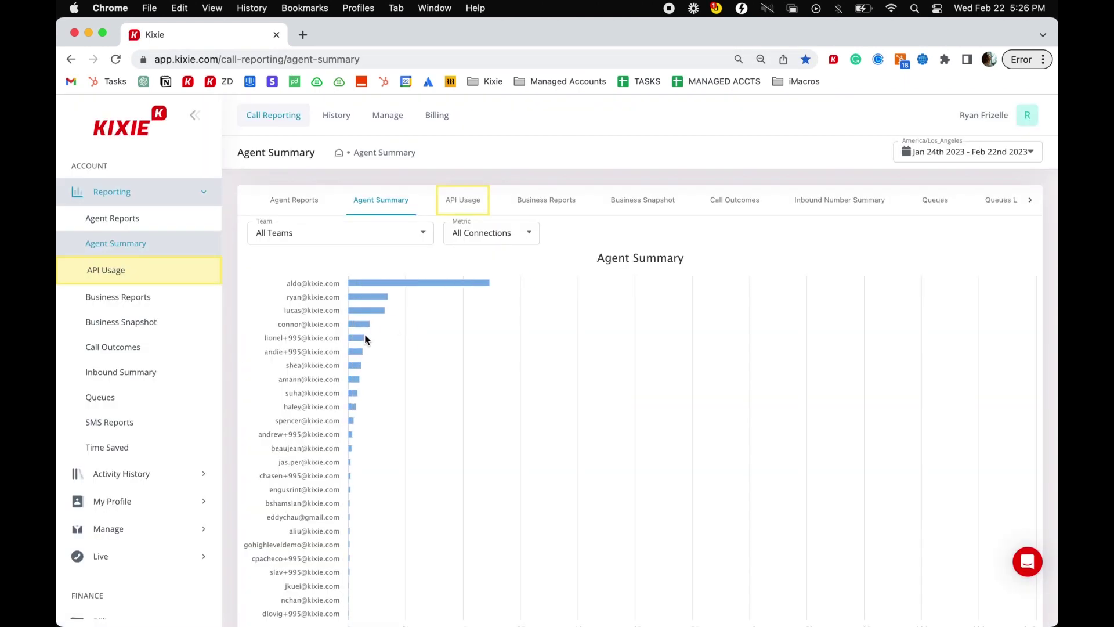
# Go to Manage > Powerlists and start a new powerlist
pyautogui.click(190, 528)
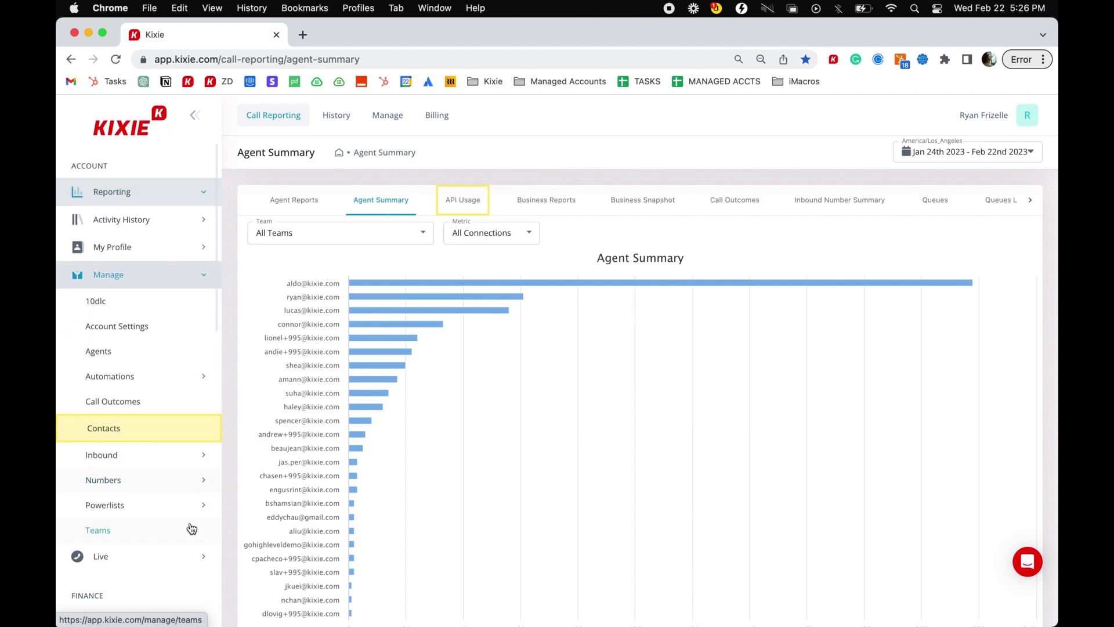
pyautogui.click(163, 503)
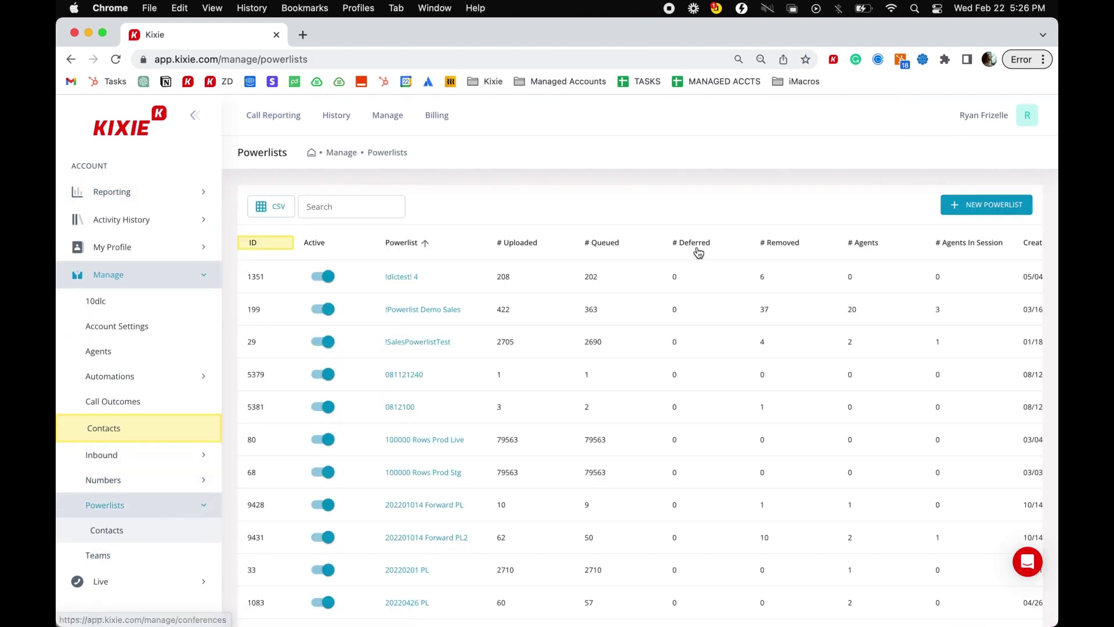
pyautogui.click(990, 207)
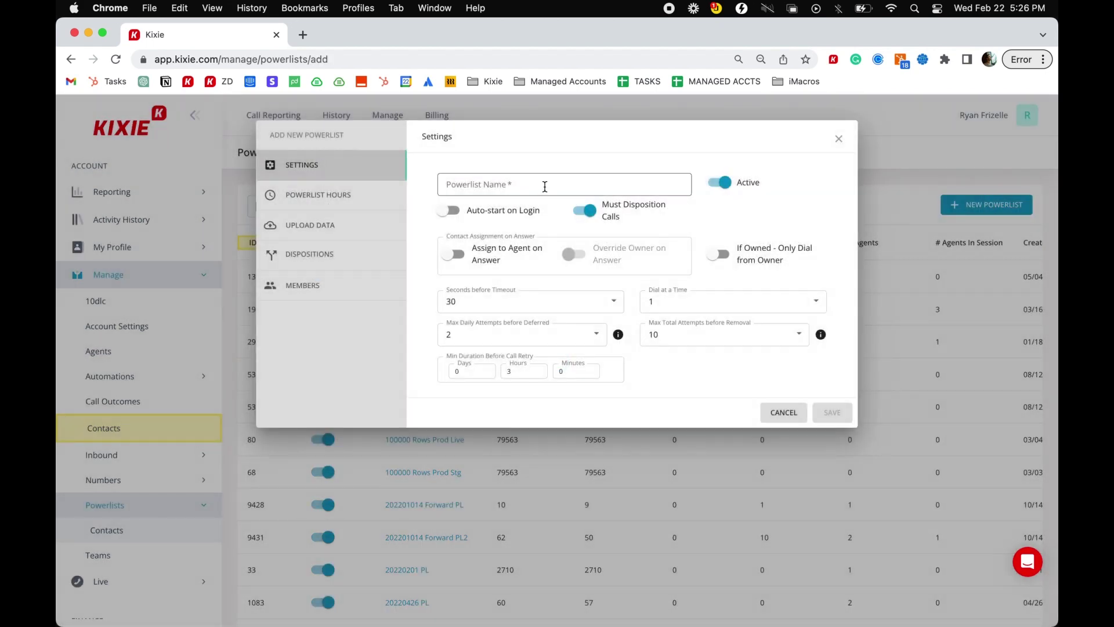
# Enter a test powerlist name, leaving Active, Auto-start on Login and Must Disposition Calls unchanged
pyautogui.click(544, 186)
pyautogui.write('Ryan P')
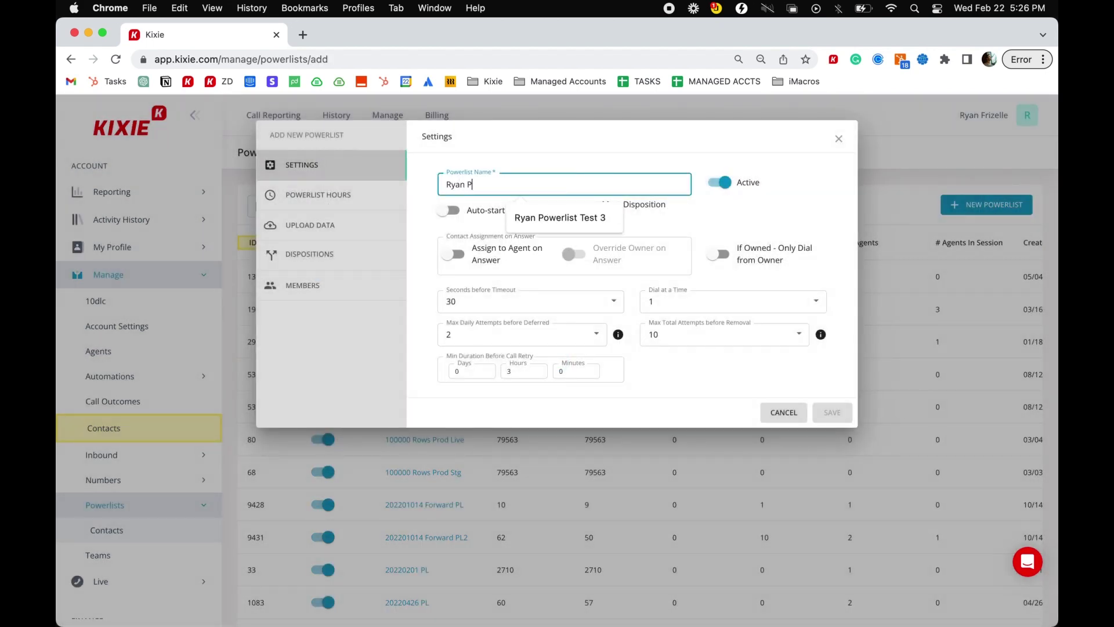
pyautogui.write('owerlist Test 1234')
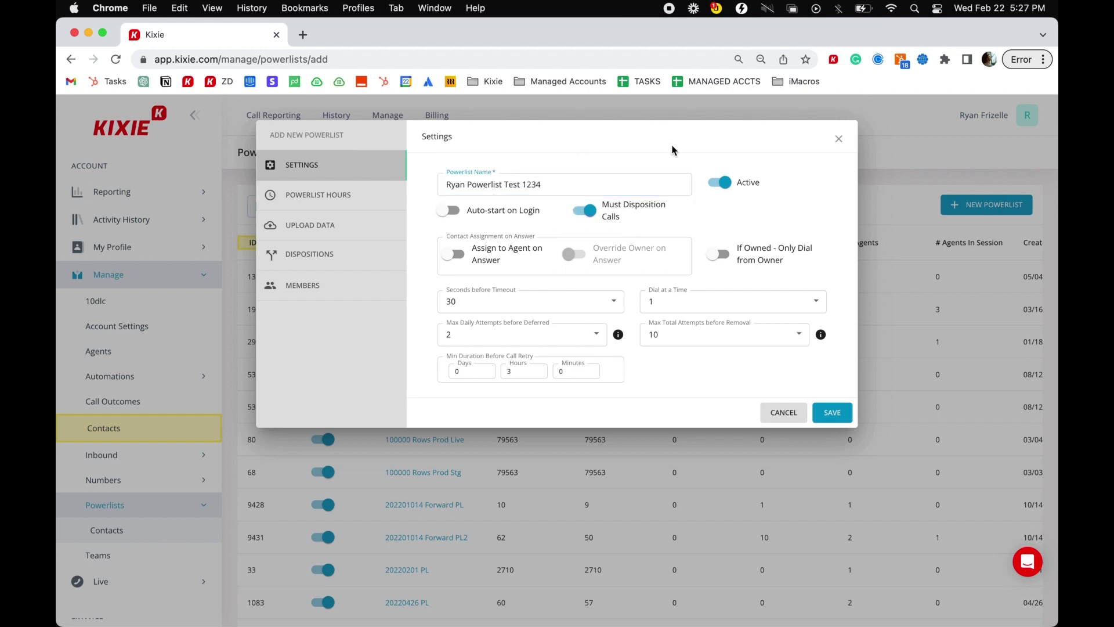
pyautogui.click(723, 184)
pyautogui.click(723, 184)
pyautogui.click(456, 215)
pyautogui.click(455, 215)
pyautogui.click(594, 215)
pyautogui.click(593, 215)
# Turn on Assign to Agent on Answer, leaving Override Owner and owner-only dialing off
pyautogui.click(457, 256)
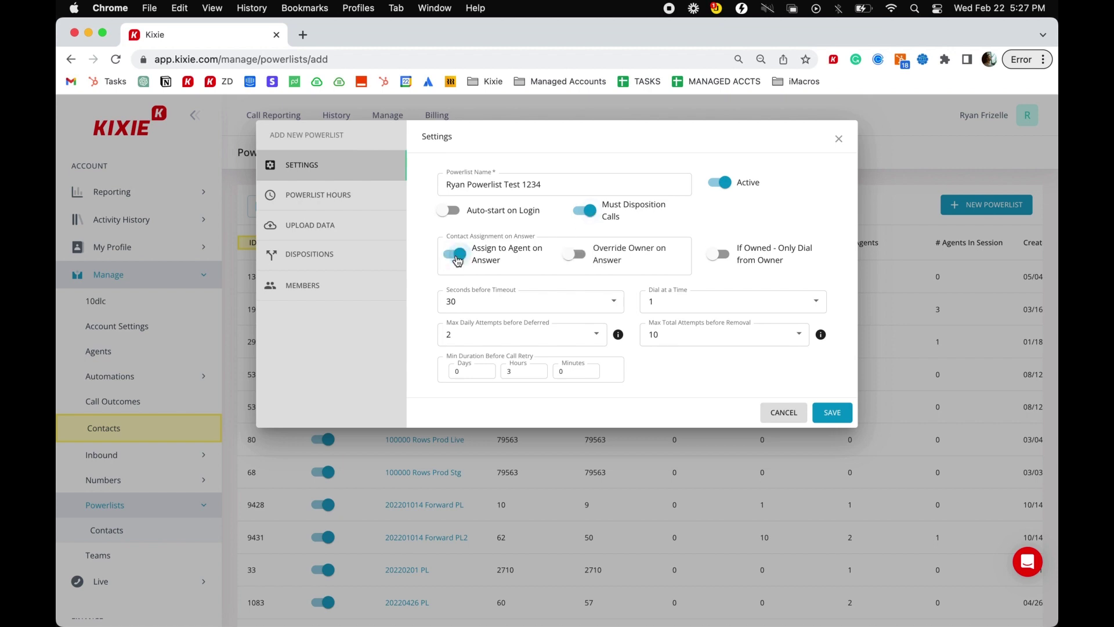
pyautogui.click(457, 256)
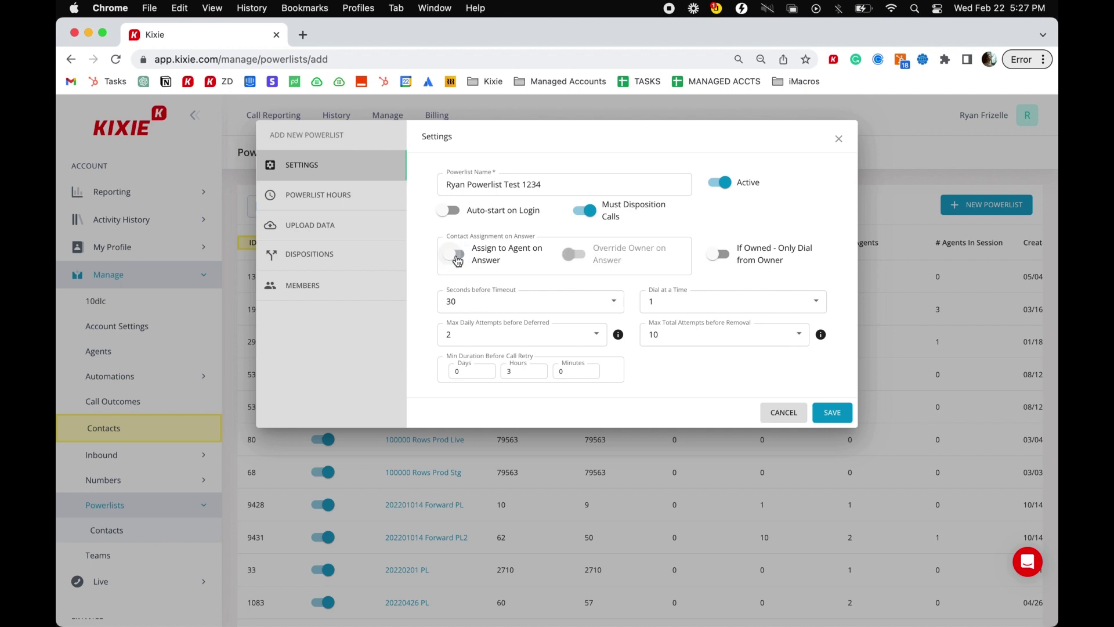
pyautogui.click(458, 255)
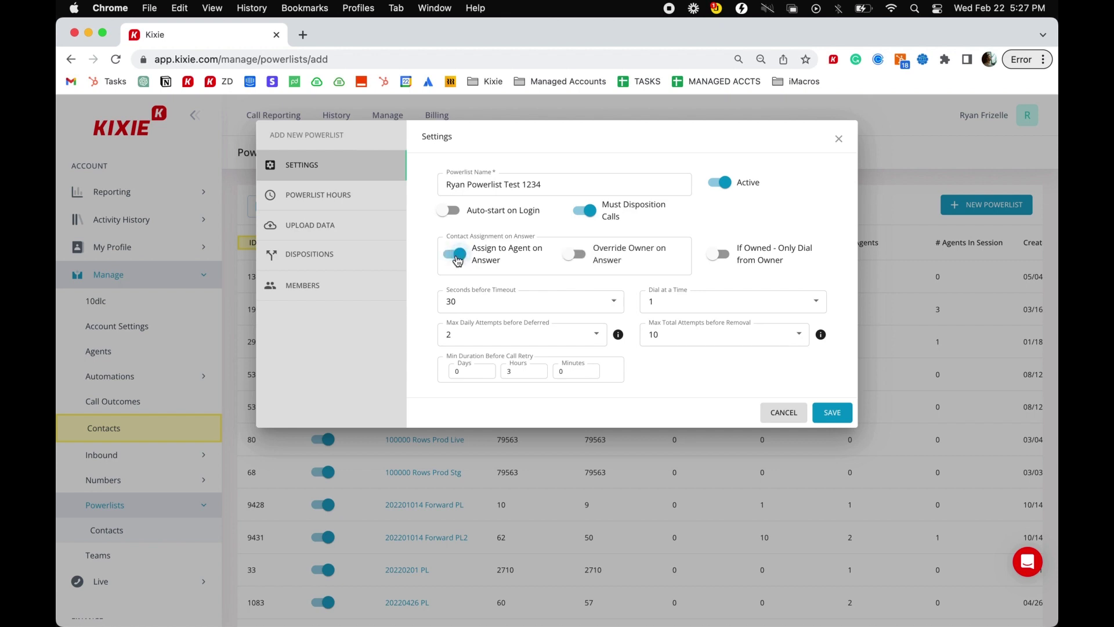
pyautogui.click(574, 256)
pyautogui.click(574, 255)
pyautogui.click(719, 255)
pyautogui.click(719, 255)
# Keep Seconds before Timeout at 30 and set Dial at a Time to 7
pyautogui.click(620, 302)
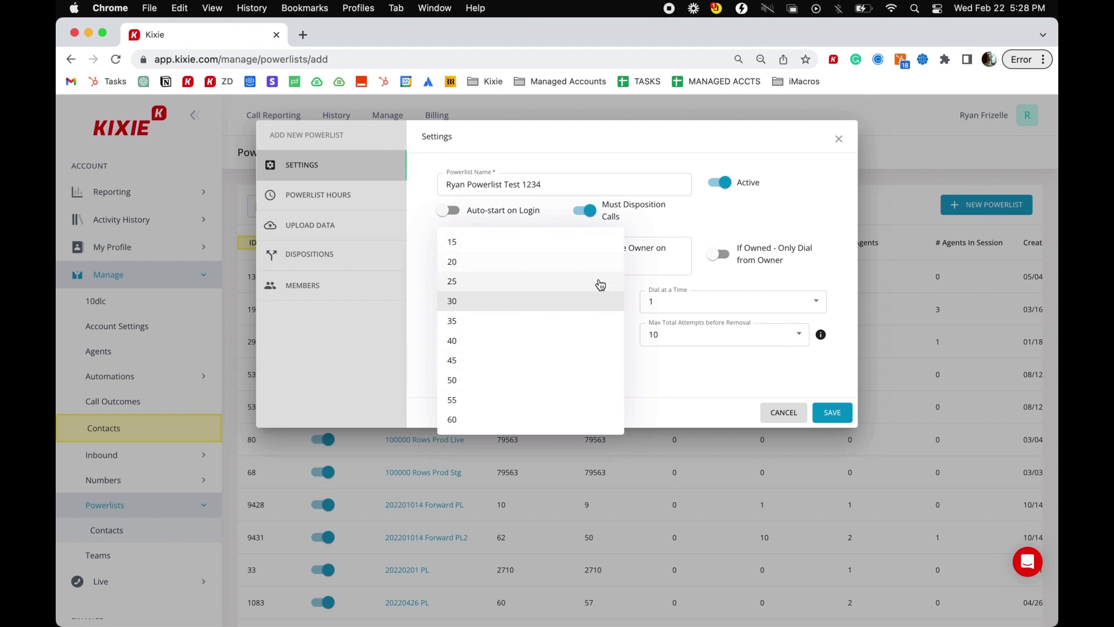
pyautogui.click(599, 305)
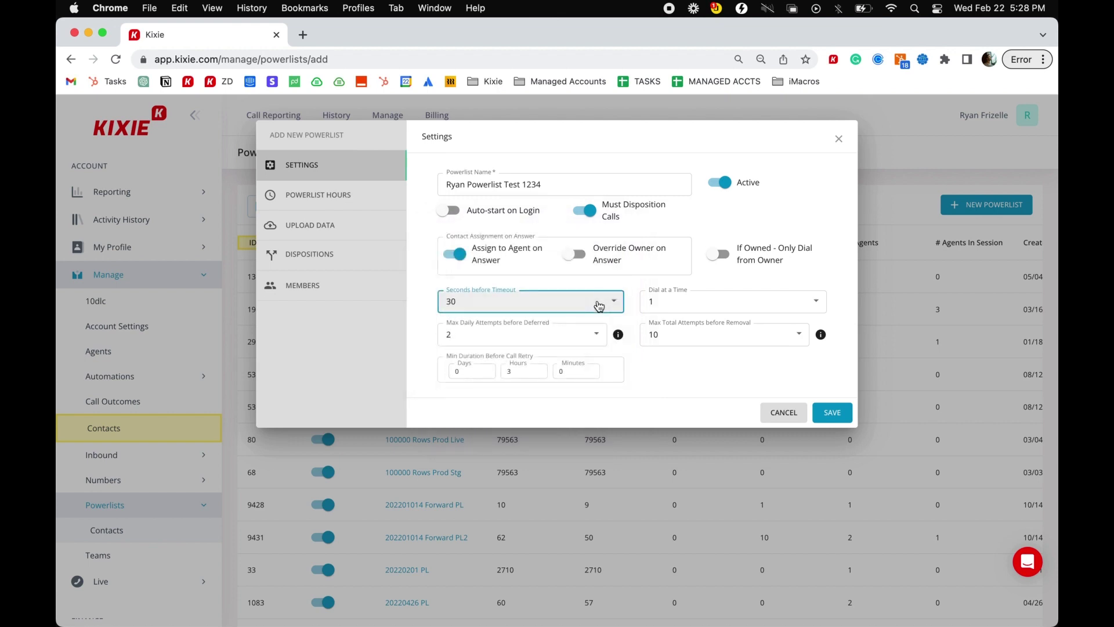
pyautogui.click(732, 302)
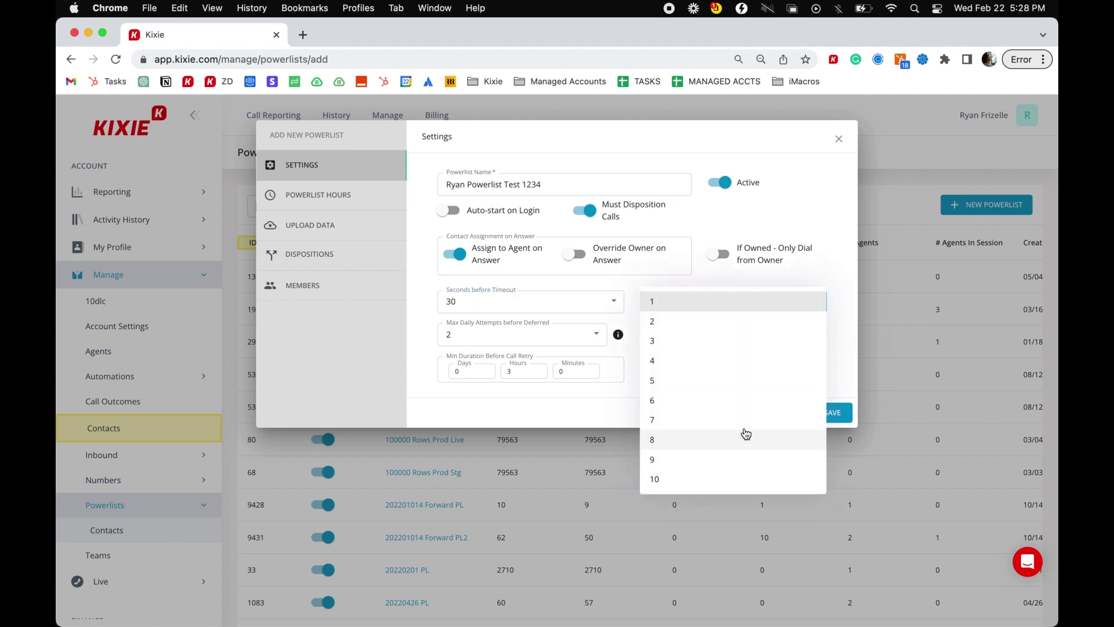
pyautogui.click(747, 298)
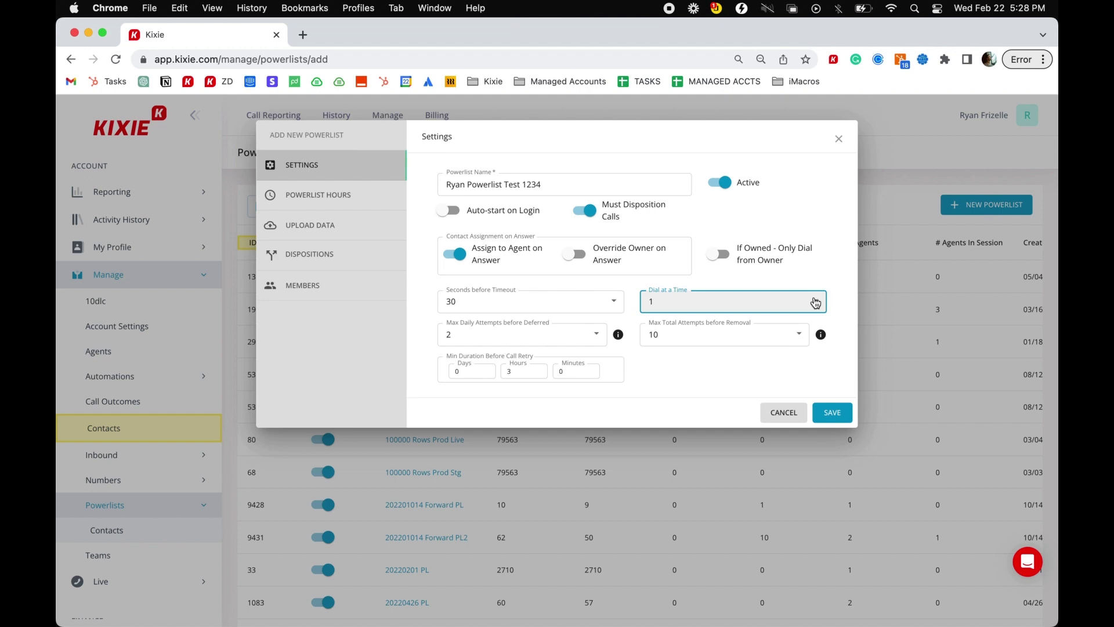
pyautogui.click(815, 302)
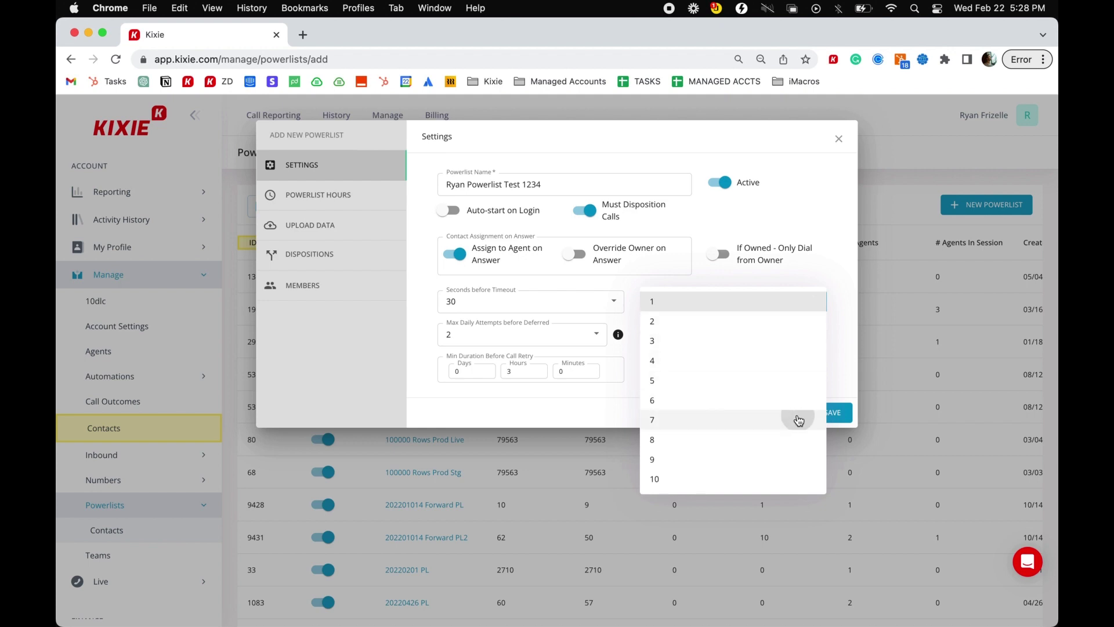
pyautogui.click(799, 419)
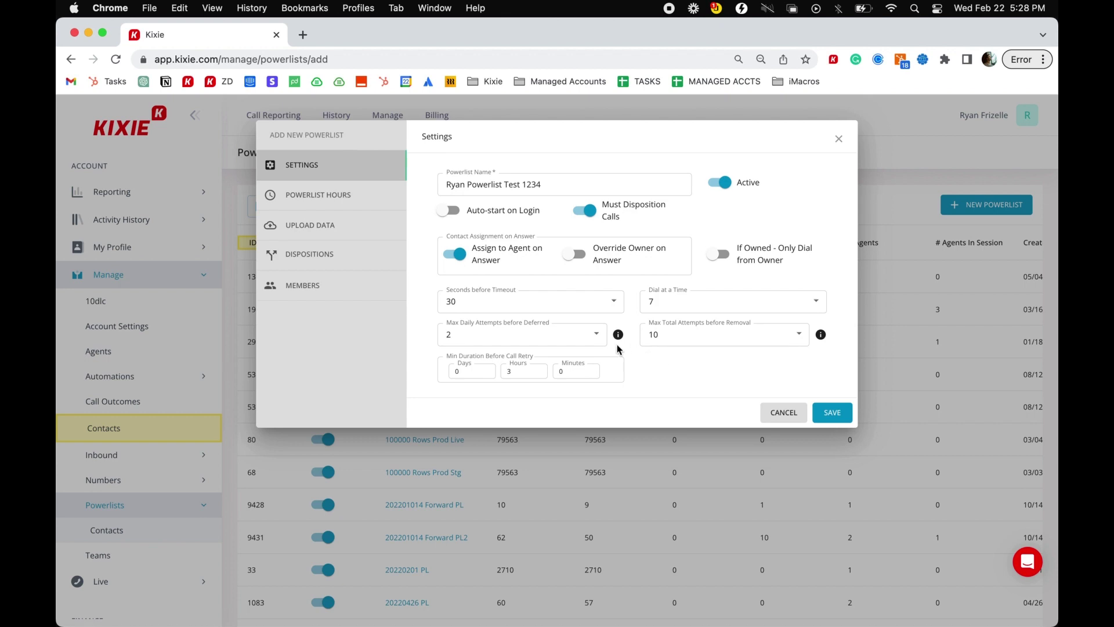
# Keep Max Daily Attempts at 2, adjust the retry wait fields, then go to Powerlist Hours
pyautogui.click(596, 336)
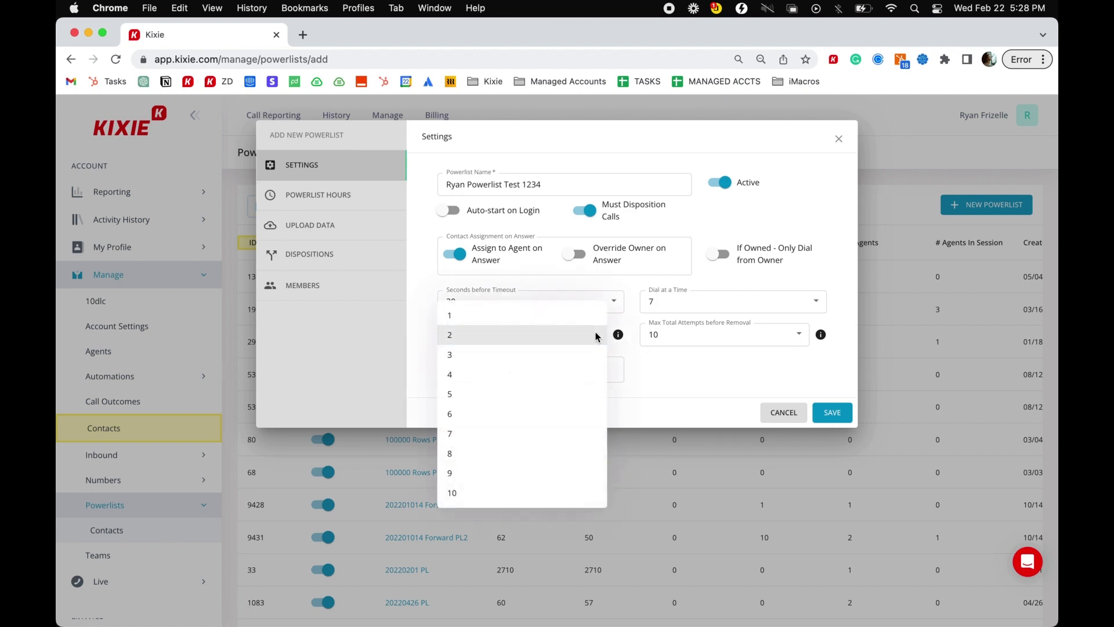
pyautogui.click(596, 335)
pyautogui.moveTo(618, 336)
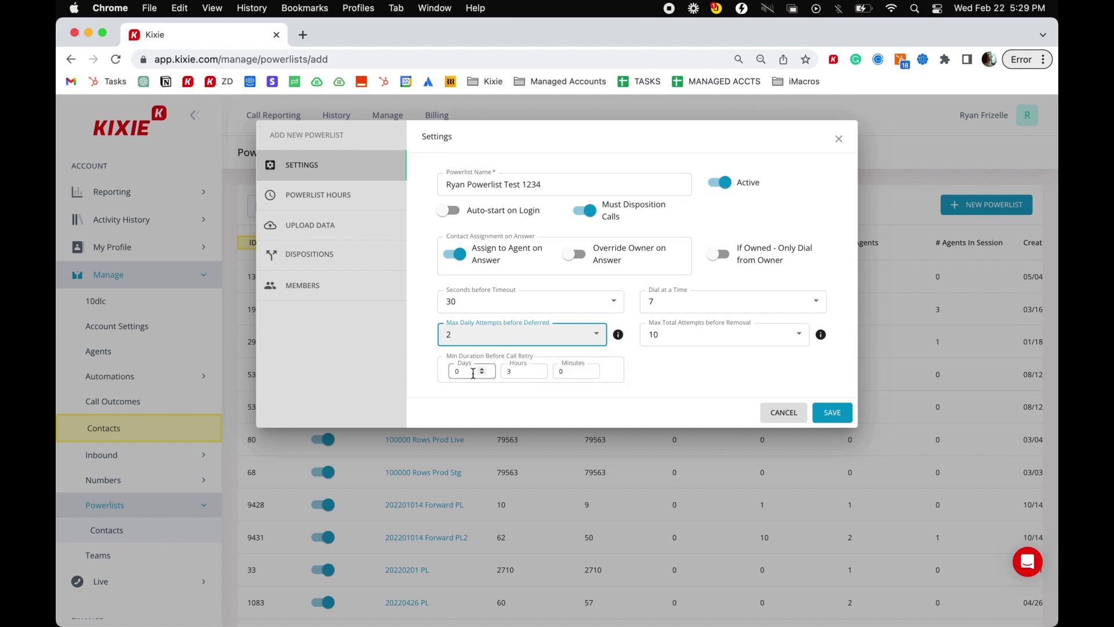
pyautogui.doubleClick(587, 368)
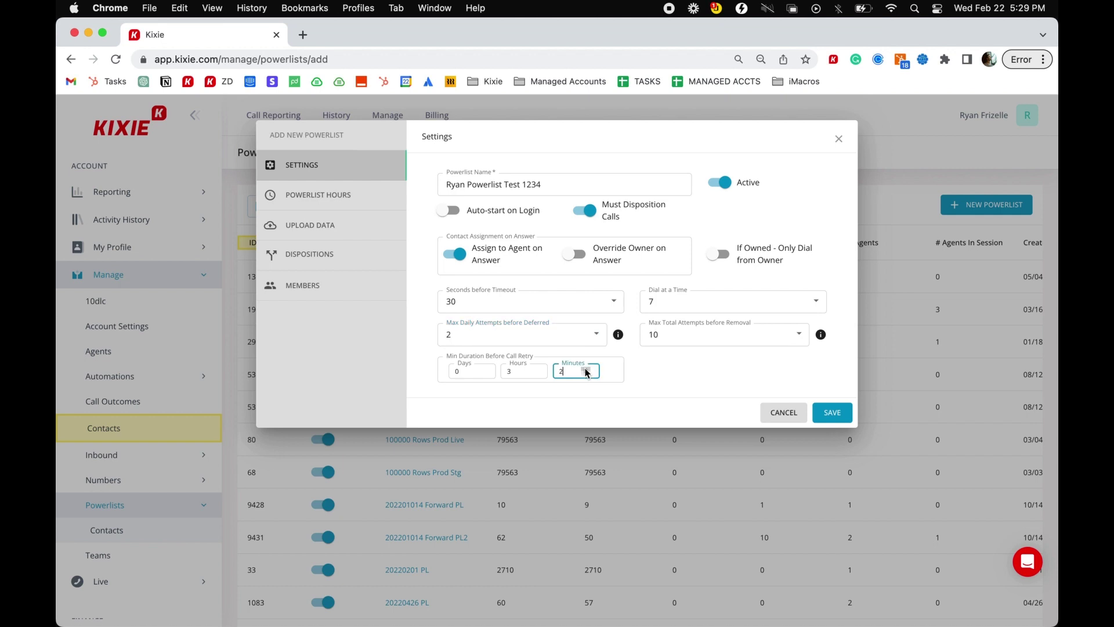
pyautogui.click(535, 372)
pyautogui.click(534, 372)
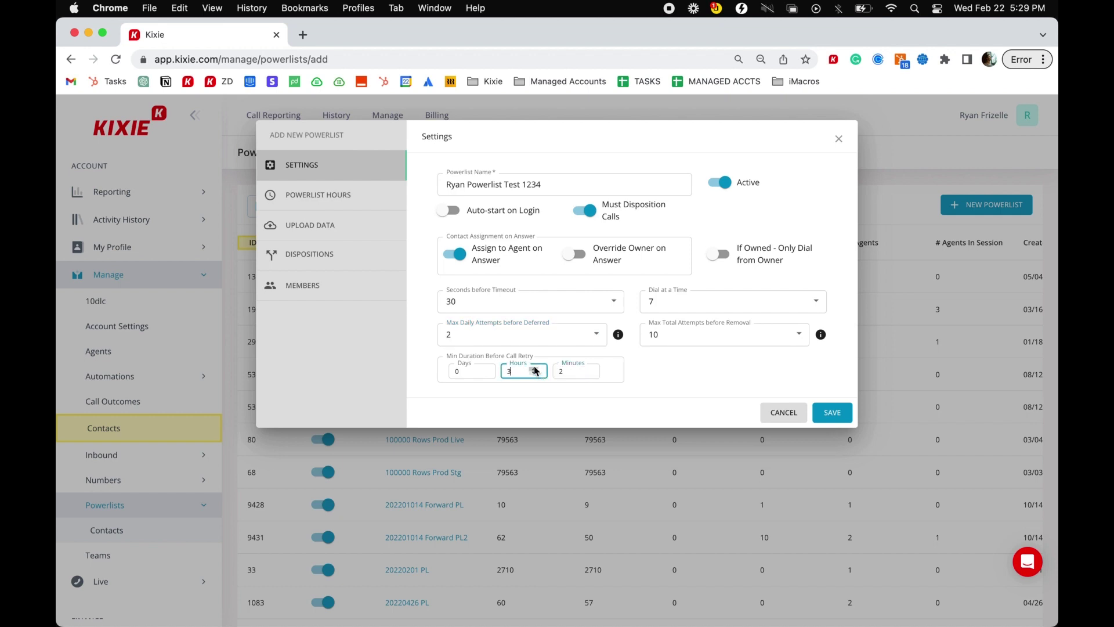
pyautogui.doubleClick(586, 374)
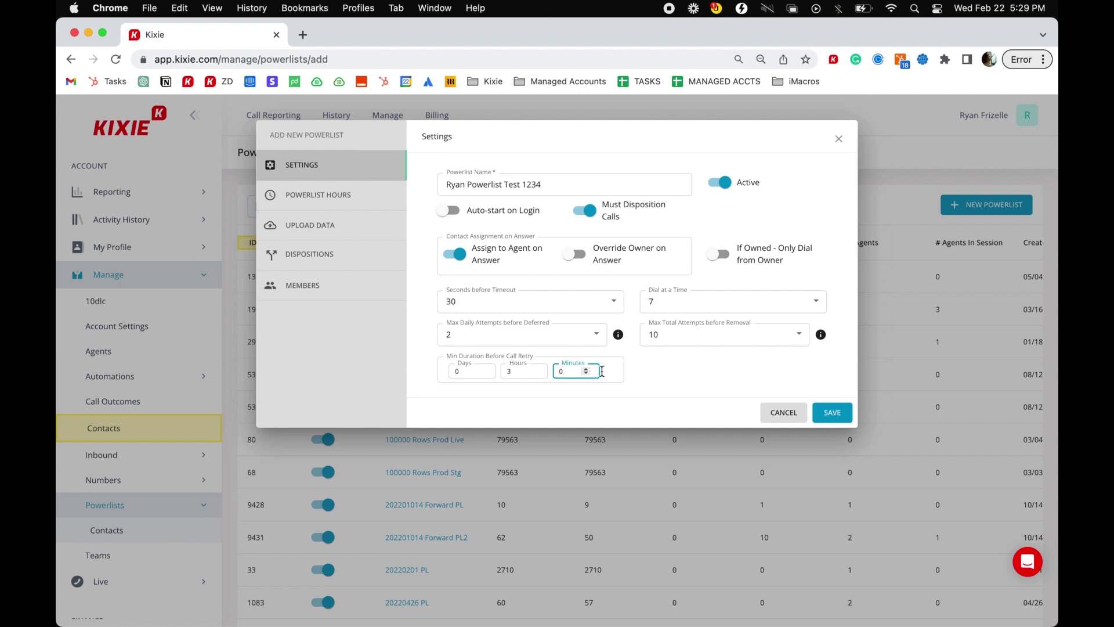
pyautogui.click(329, 203)
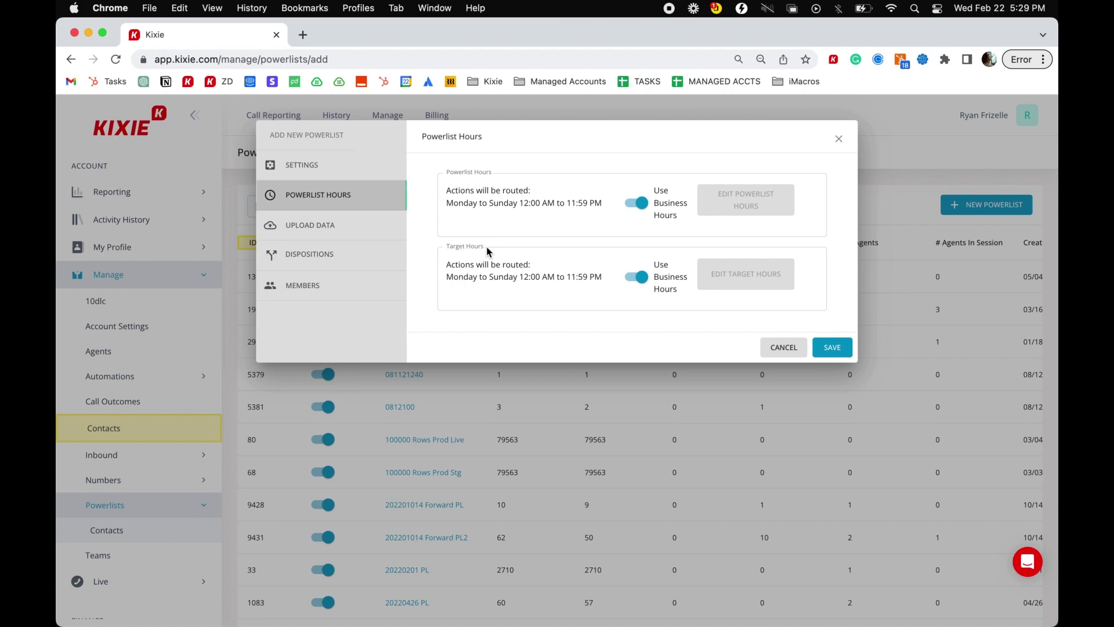
# Replace business hours with Monday–Friday 6:00 AM–9:00 PM, and turn off target business hours
pyautogui.click(637, 202)
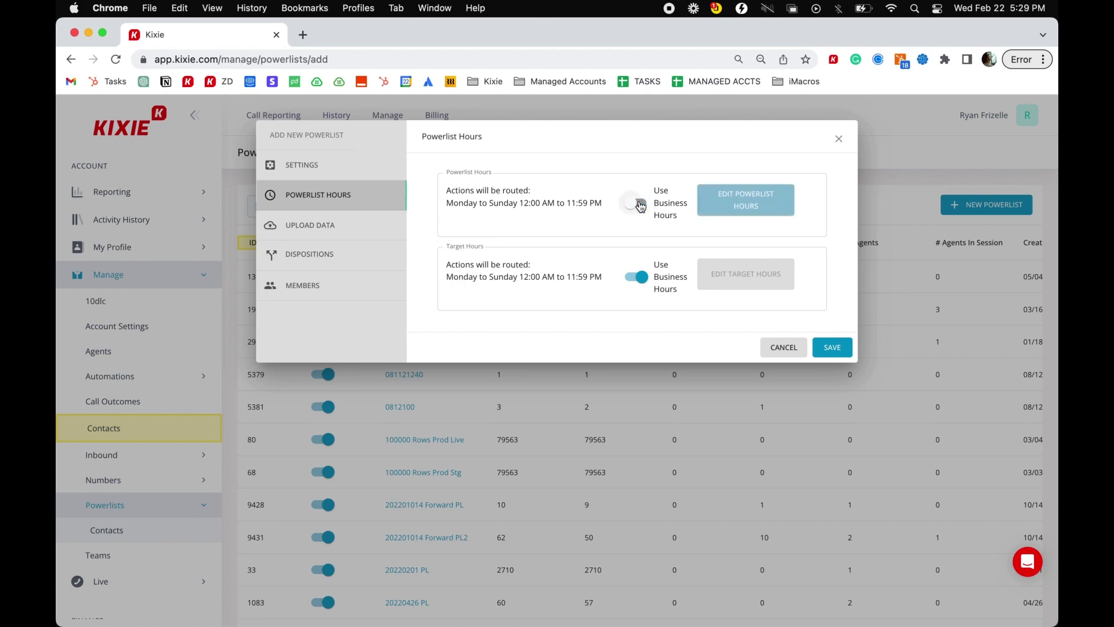
pyautogui.click(731, 199)
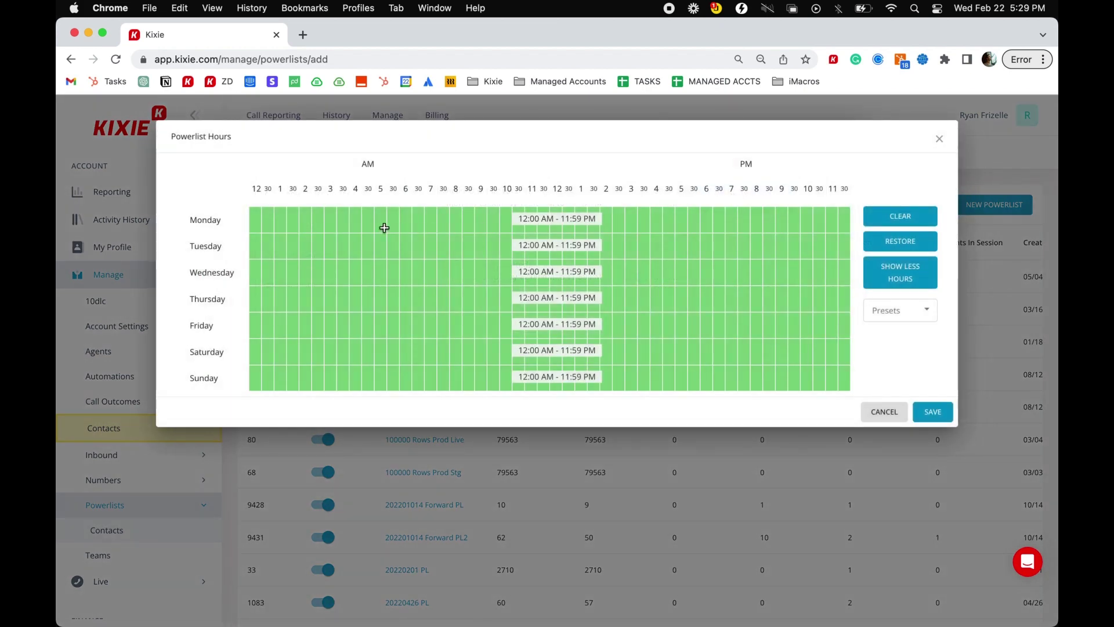
pyautogui.click(405, 218)
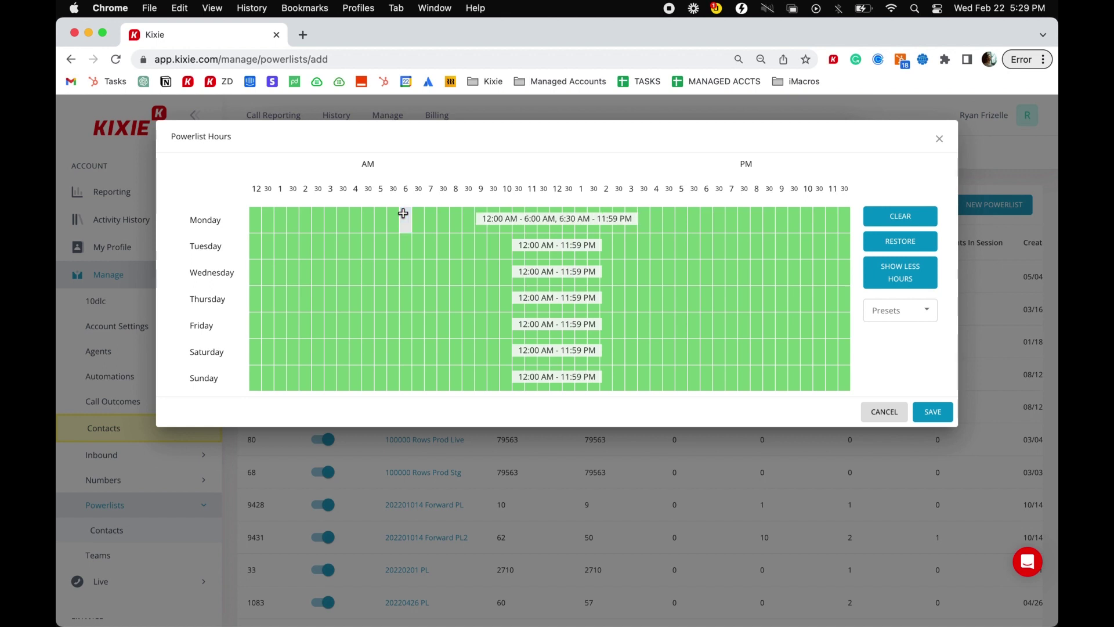
pyautogui.click(922, 217)
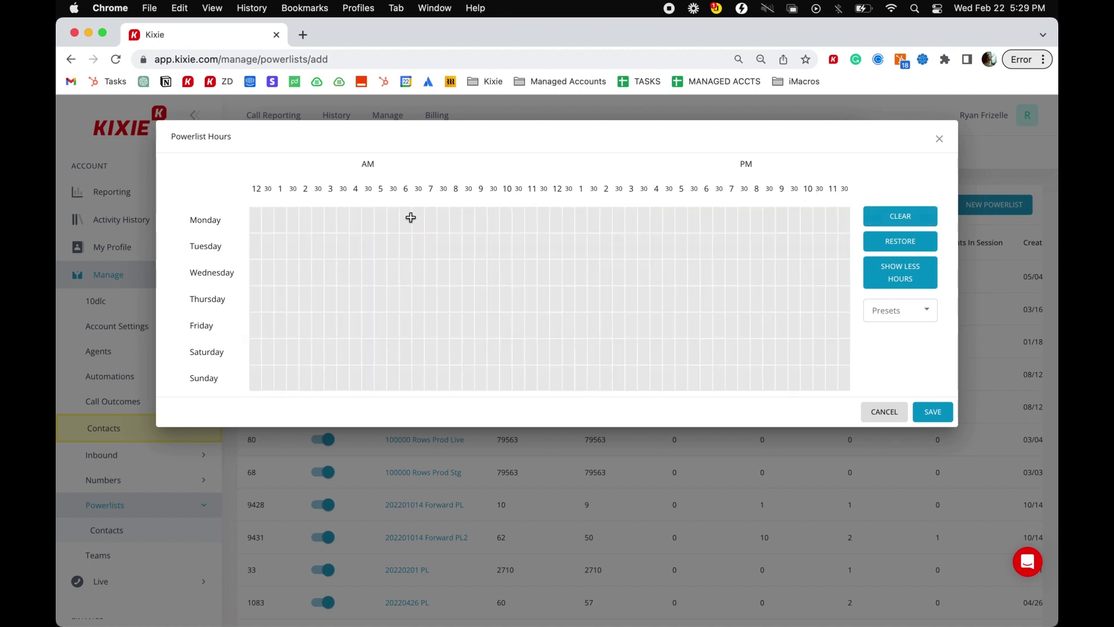
pyautogui.moveTo(411, 217); pyautogui.dragTo(766, 314)
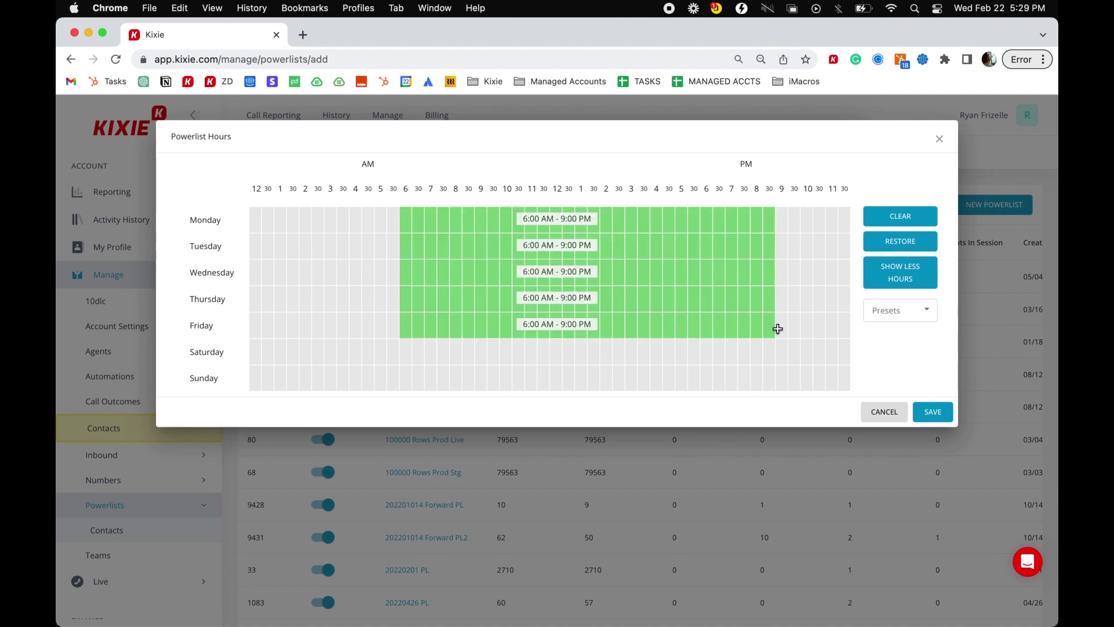
pyautogui.click(931, 412)
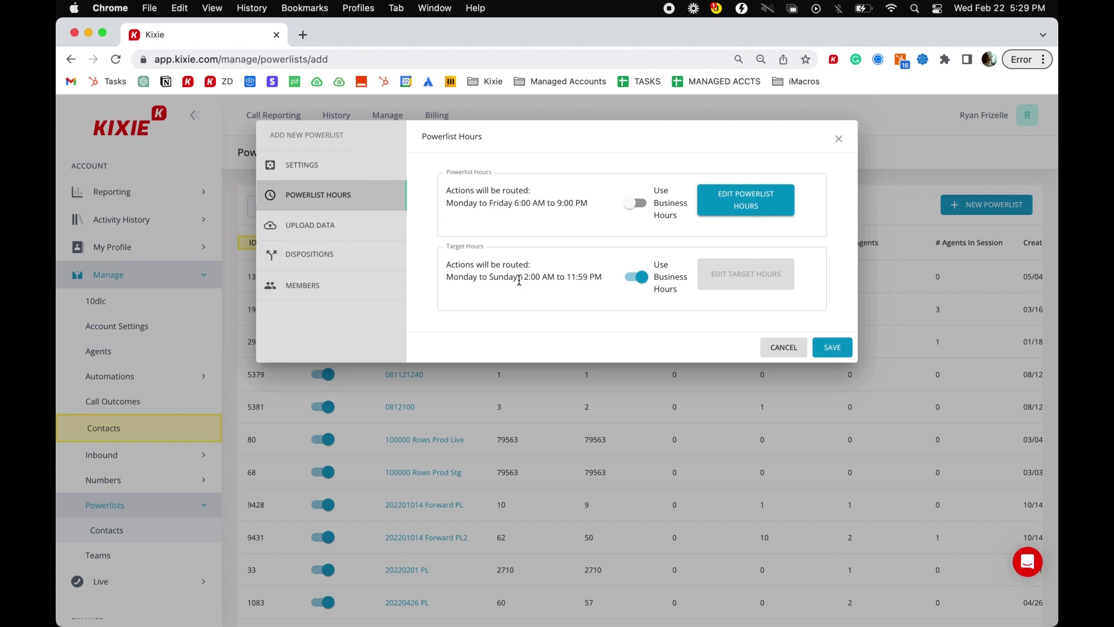
pyautogui.click(645, 280)
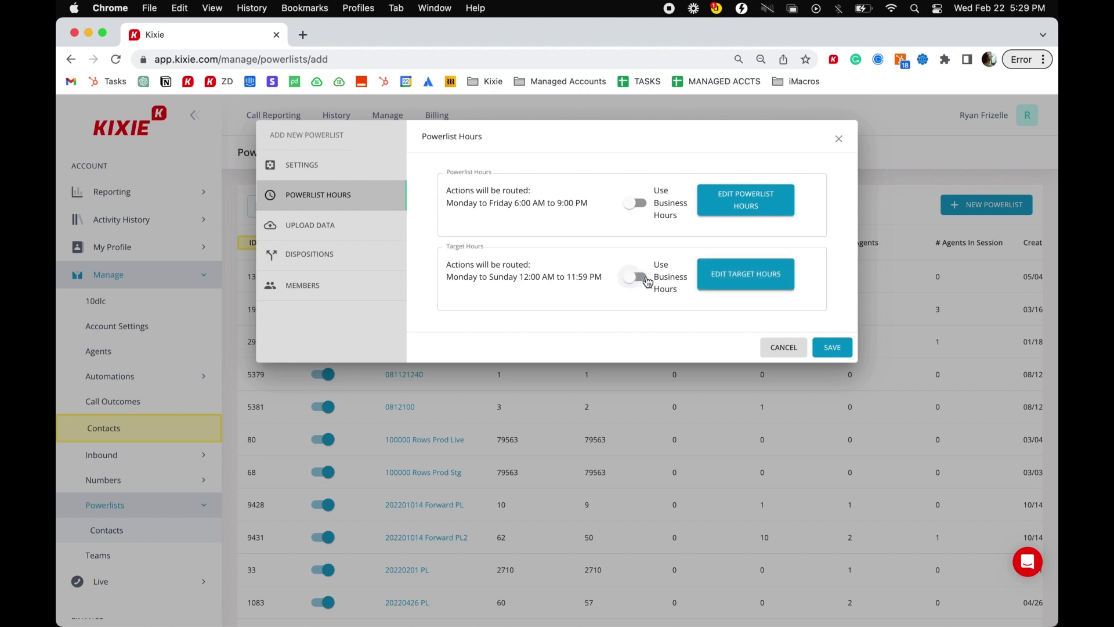
# Set target hours to Monday–Friday 9:00 AM–6:00 PM and save them
pyautogui.click(753, 280)
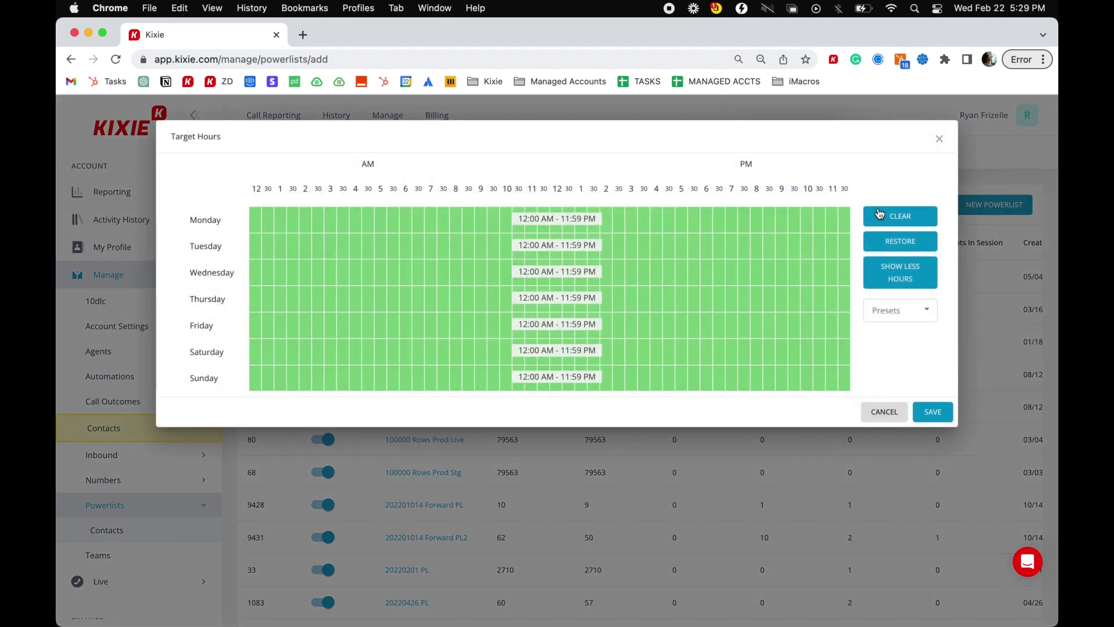
pyautogui.click(880, 216)
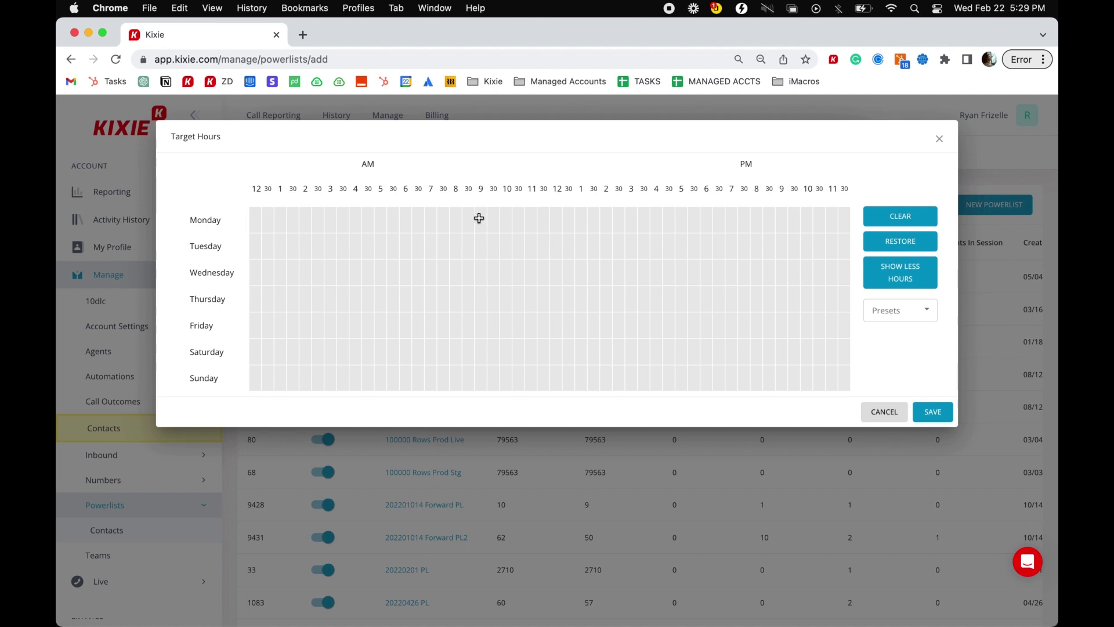
pyautogui.moveTo(481, 220); pyautogui.dragTo(695, 310)
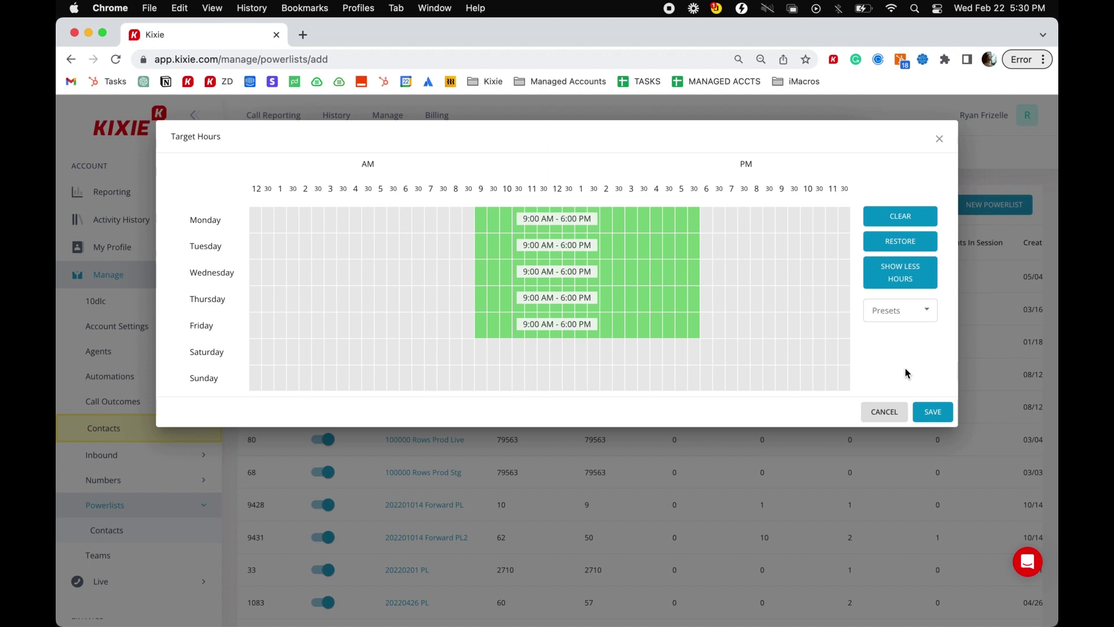
pyautogui.click(932, 411)
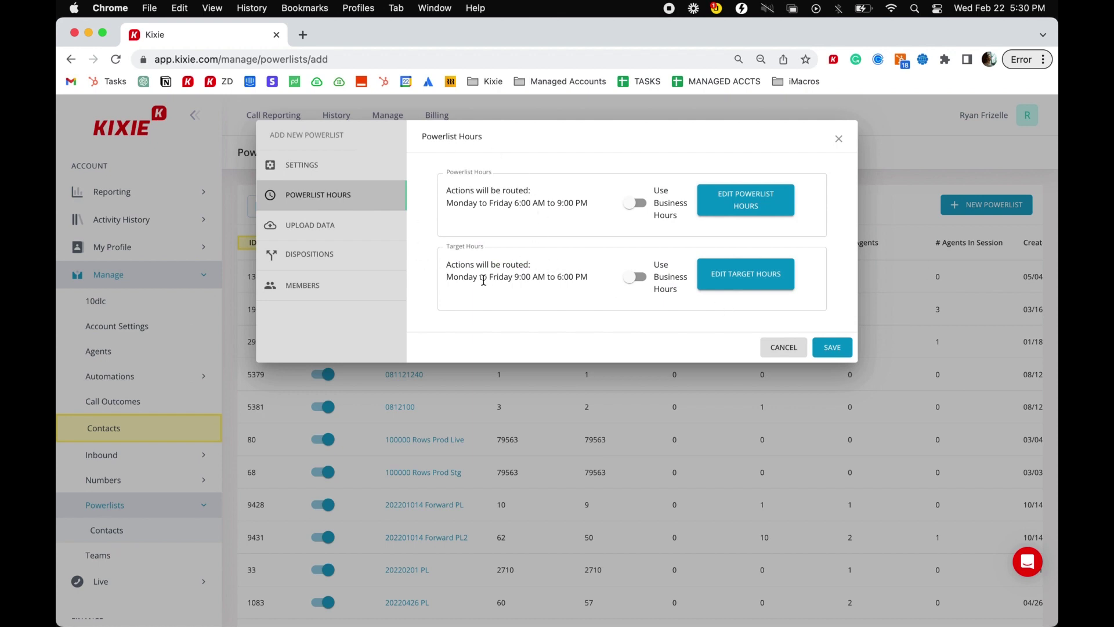
pyautogui.click(369, 232)
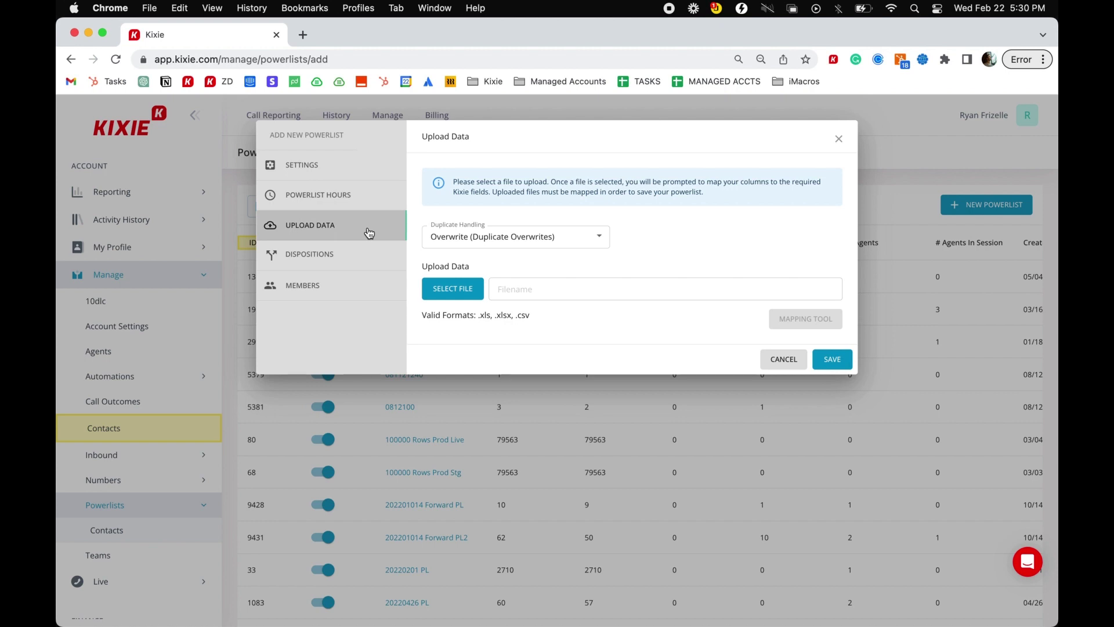
# Set the upload's Duplicate Handling option to Merge
pyautogui.click(600, 239)
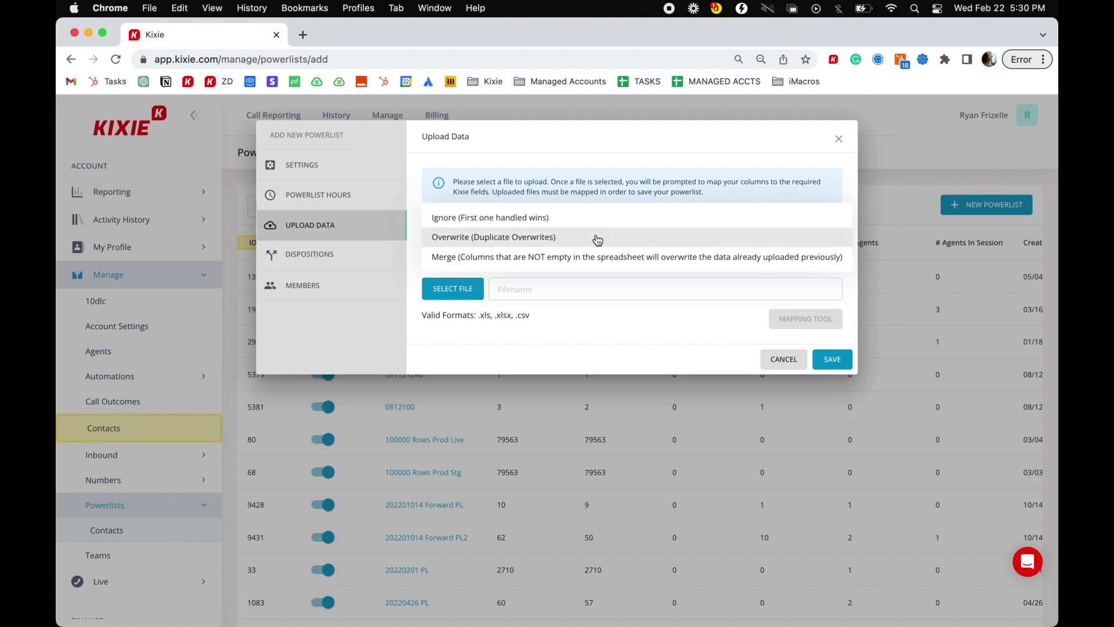
pyautogui.click(598, 238)
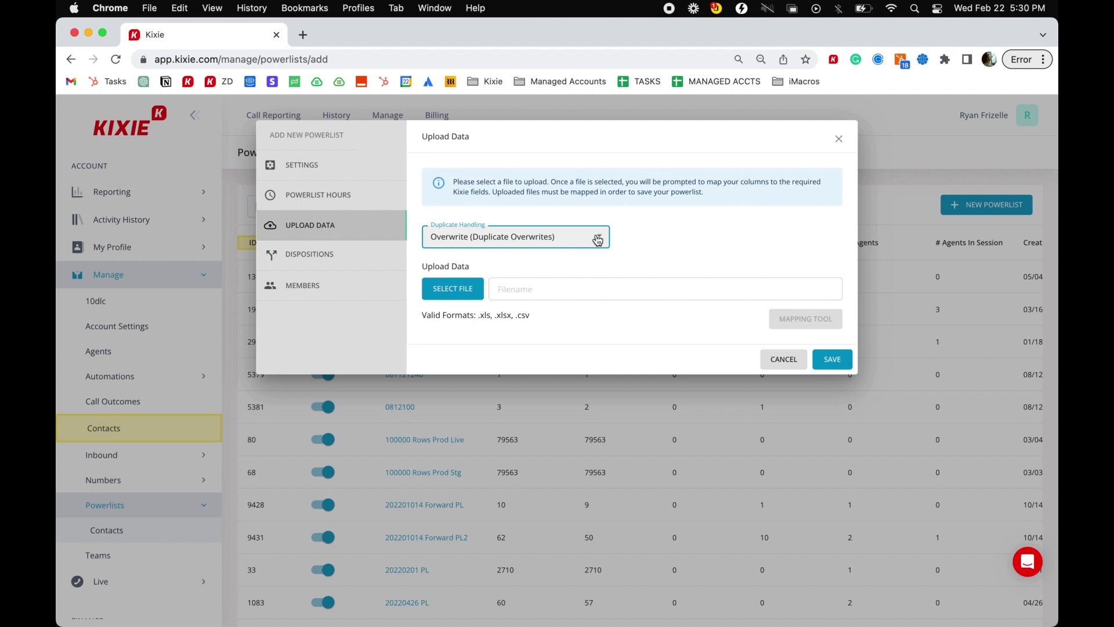
pyautogui.click(598, 239)
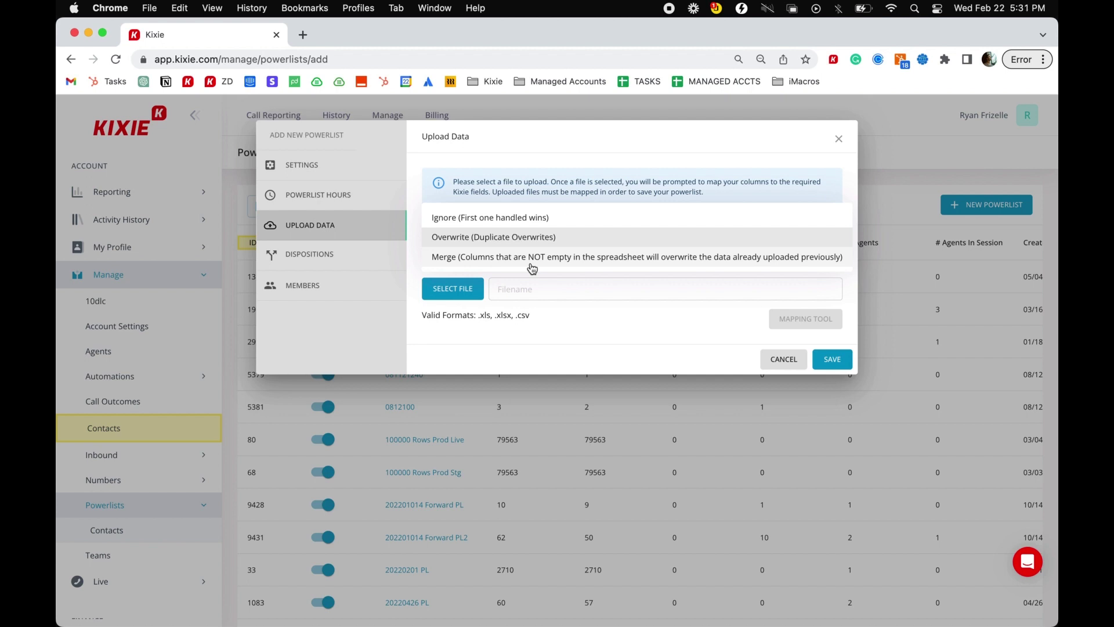
pyautogui.click(532, 268)
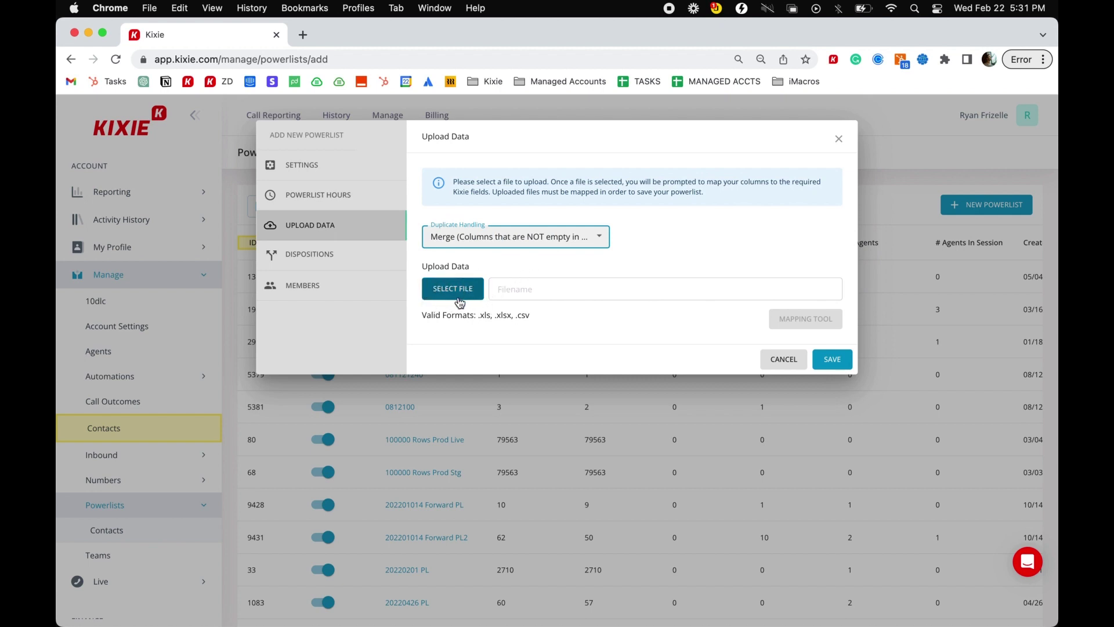
# Preview and upload Powerlist Demo.csv from the Downloads folder
pyautogui.click(457, 297)
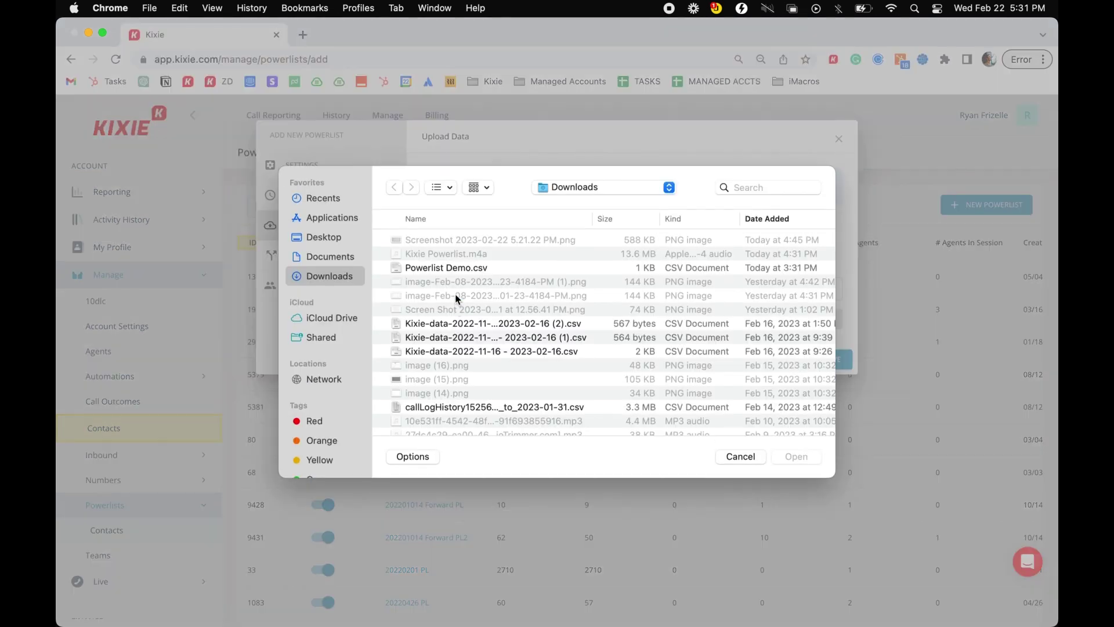
pyautogui.click(448, 267)
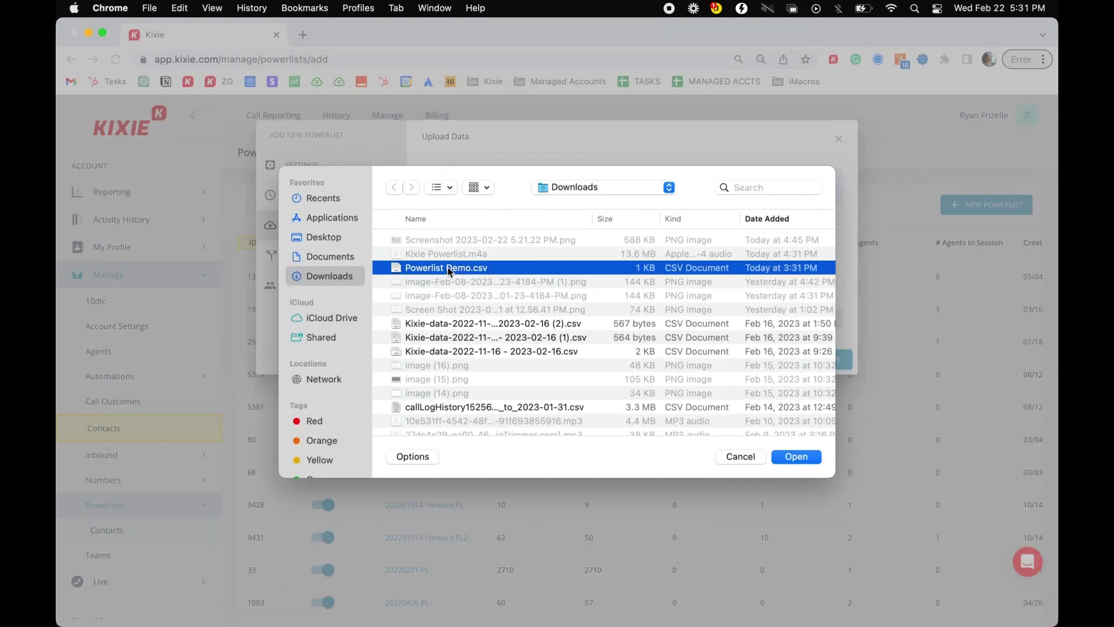
pyautogui.press('space')
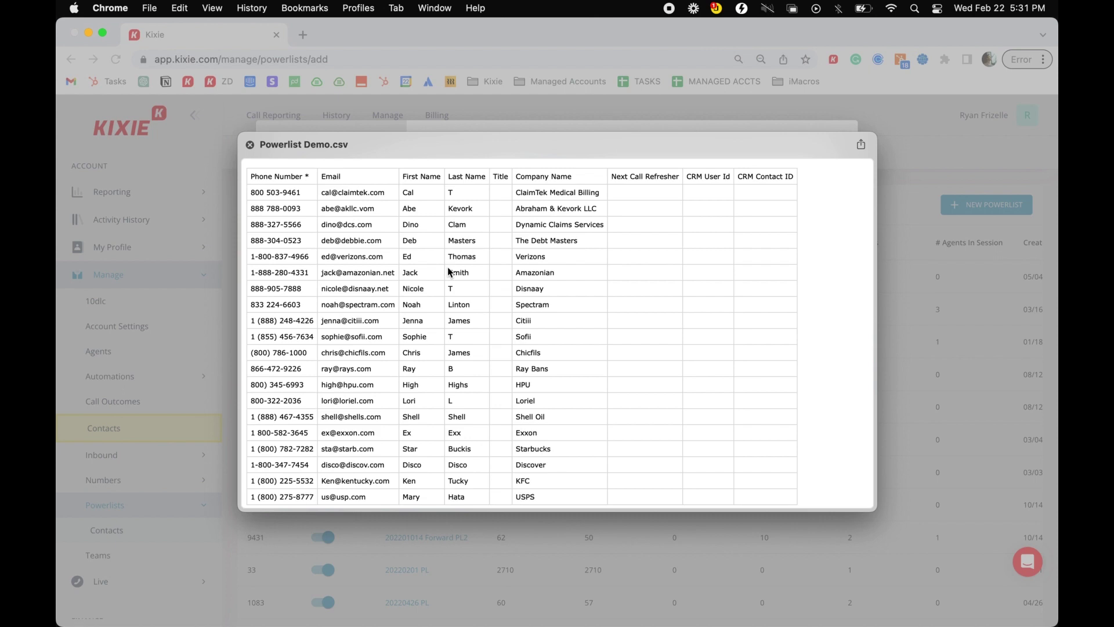
pyautogui.press('space')
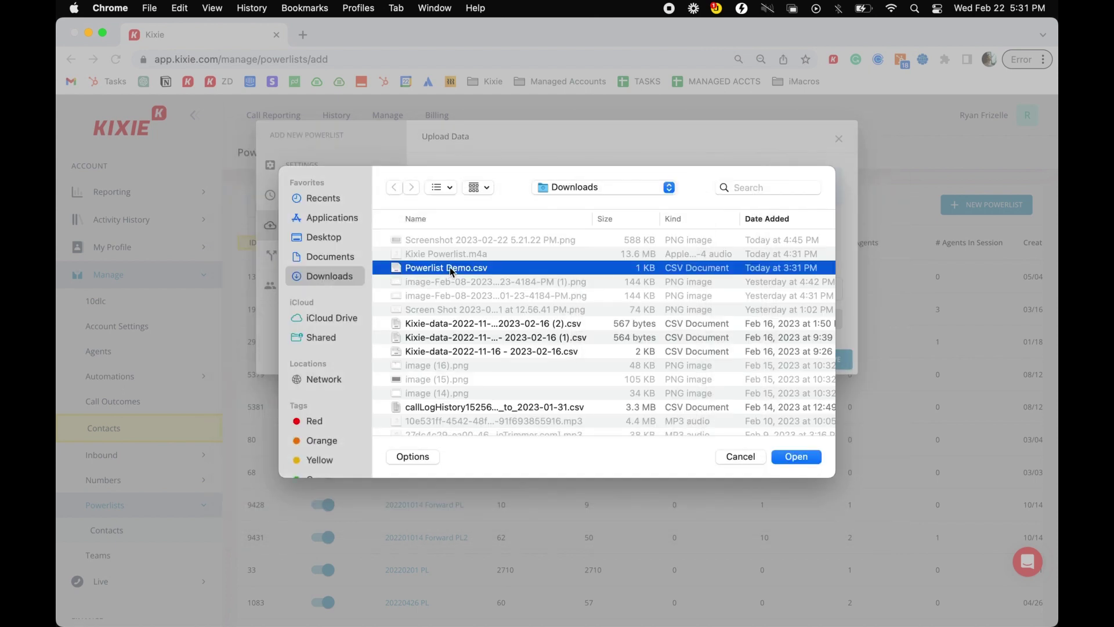
pyautogui.click(796, 457)
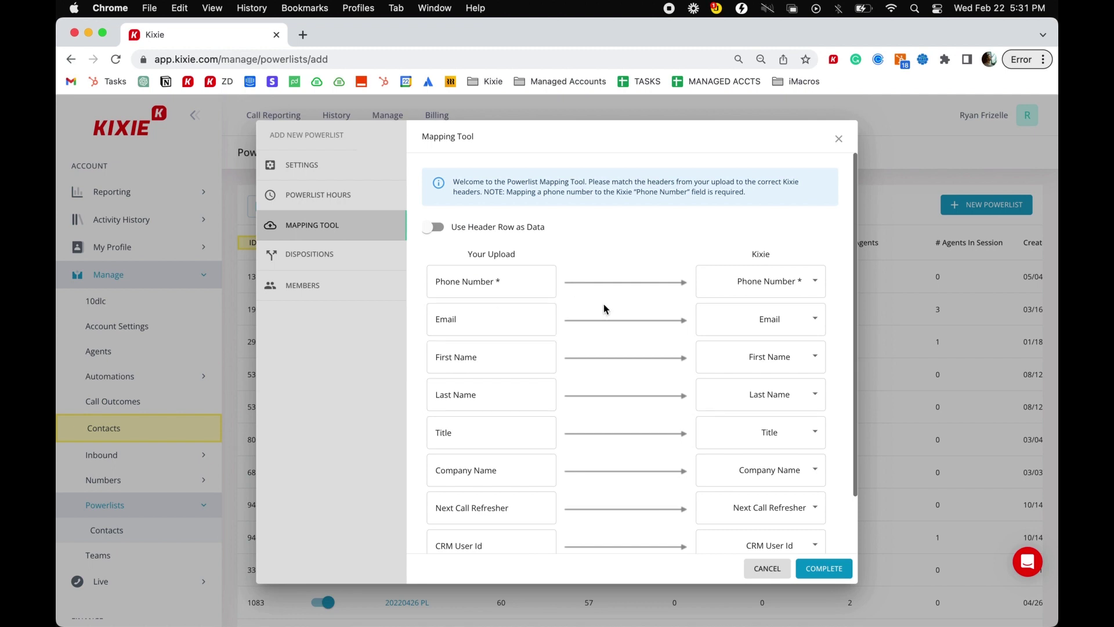
# Map the CSV's phone column to 'Phone Number *', keep Email mapped, and complete the mapping
pyautogui.scroll(-3, 604, 306)
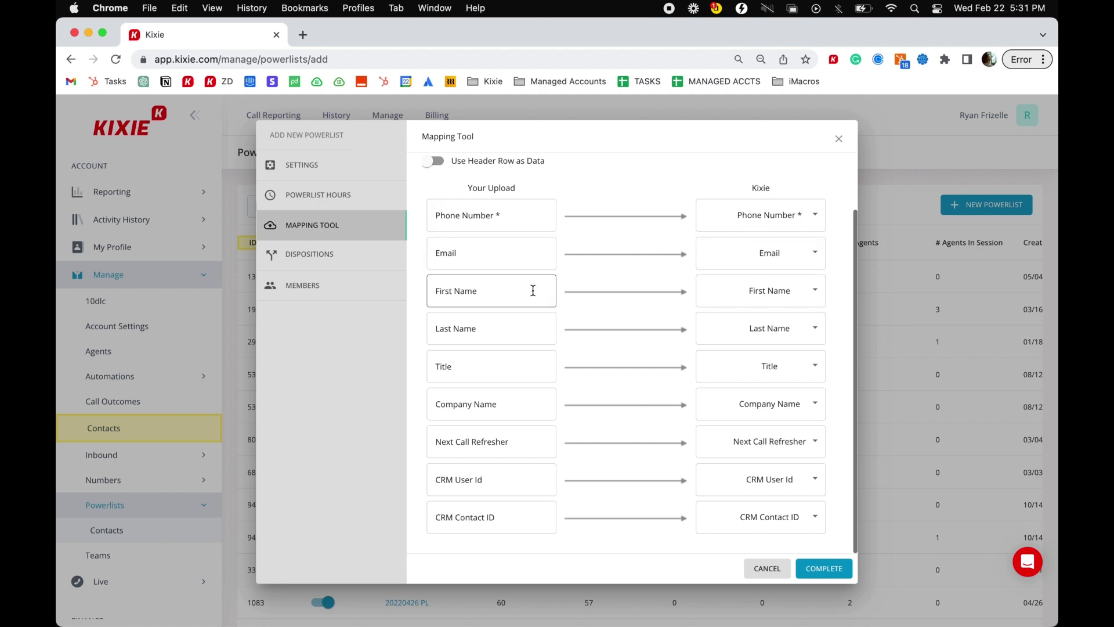
pyautogui.click(765, 215)
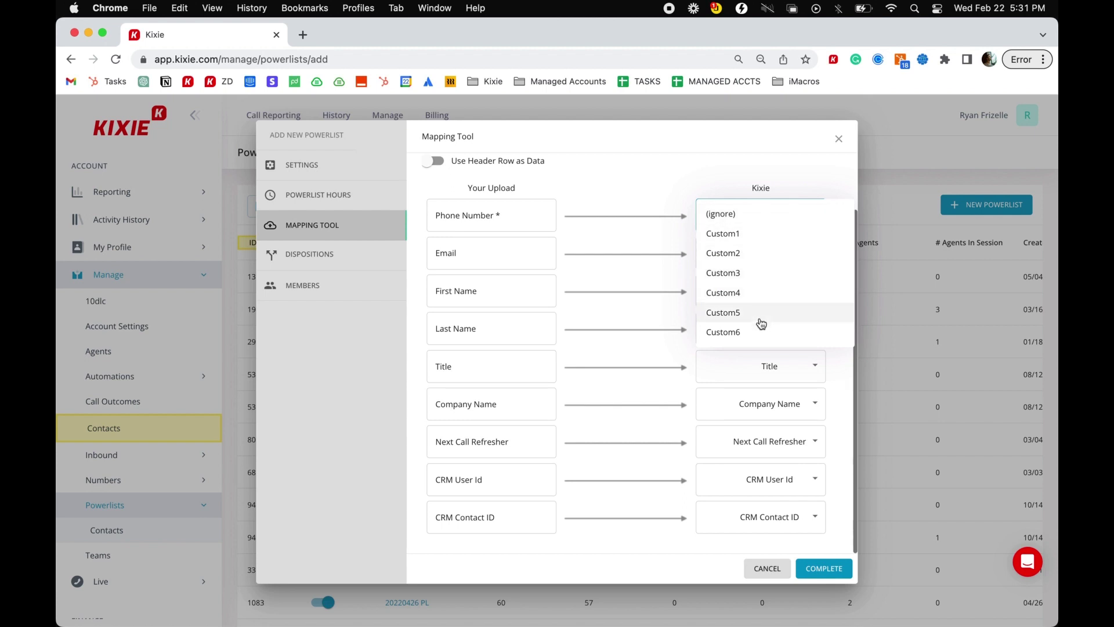
pyautogui.click(757, 240)
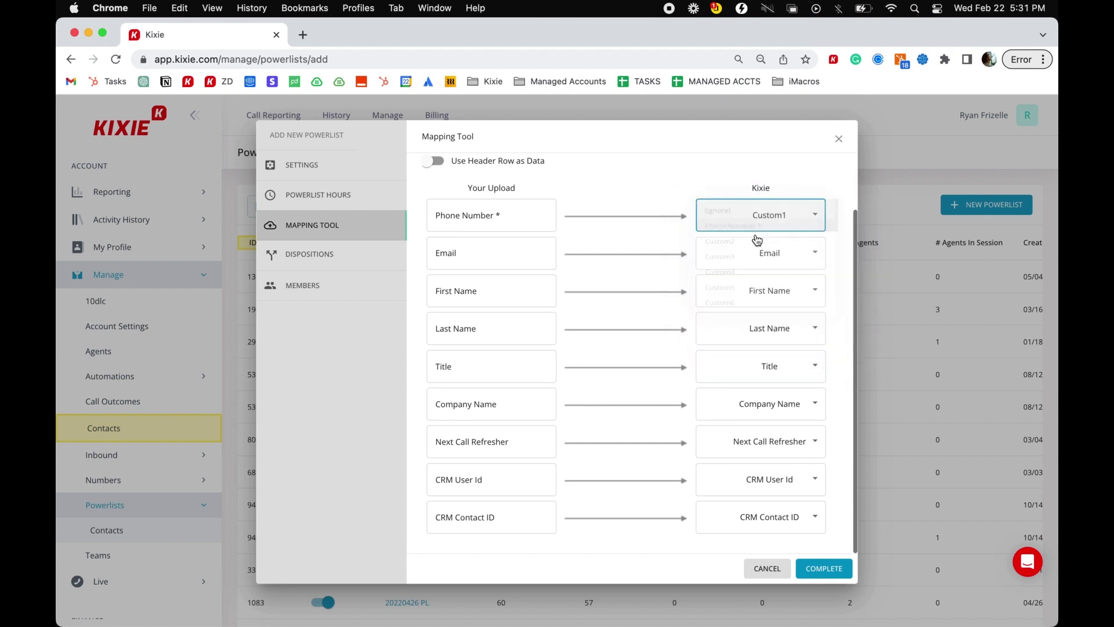
pyautogui.click(807, 219)
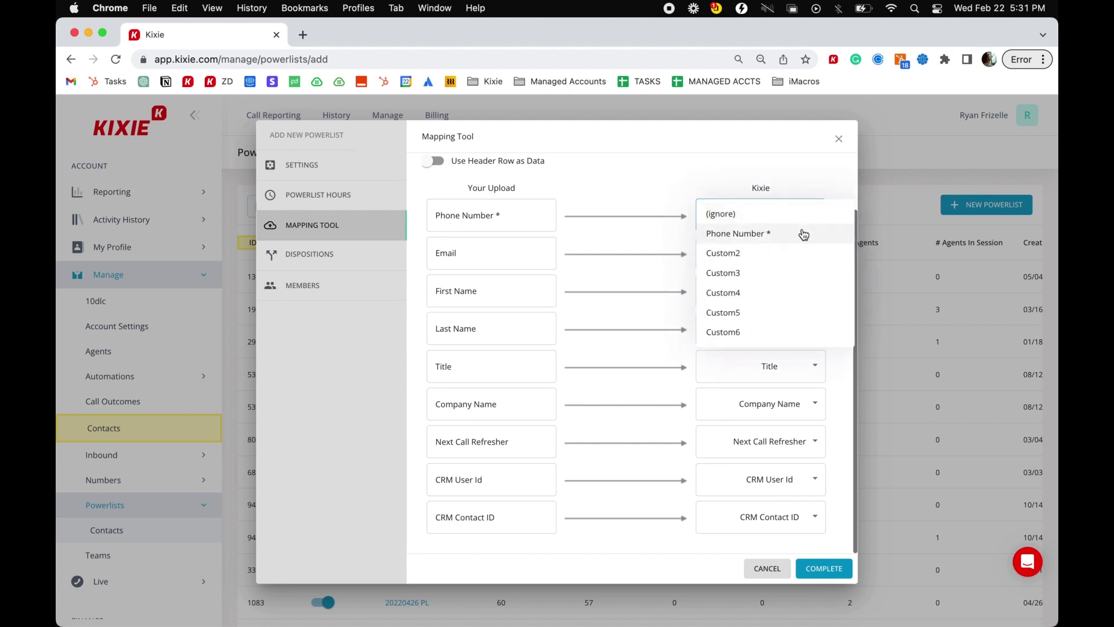
pyautogui.click(802, 233)
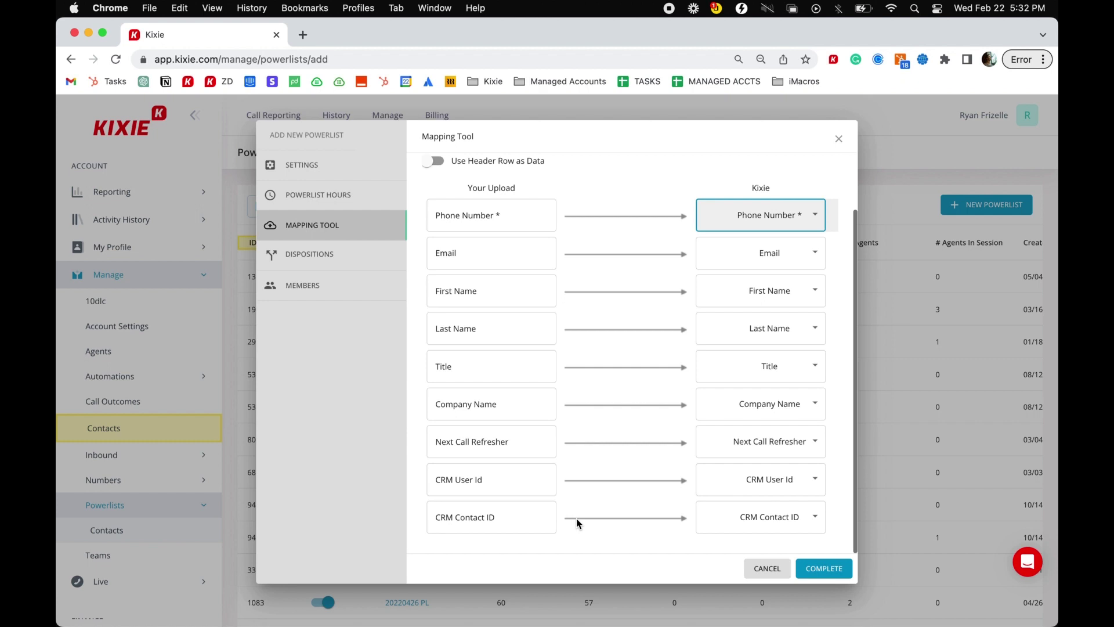
pyautogui.click(787, 259)
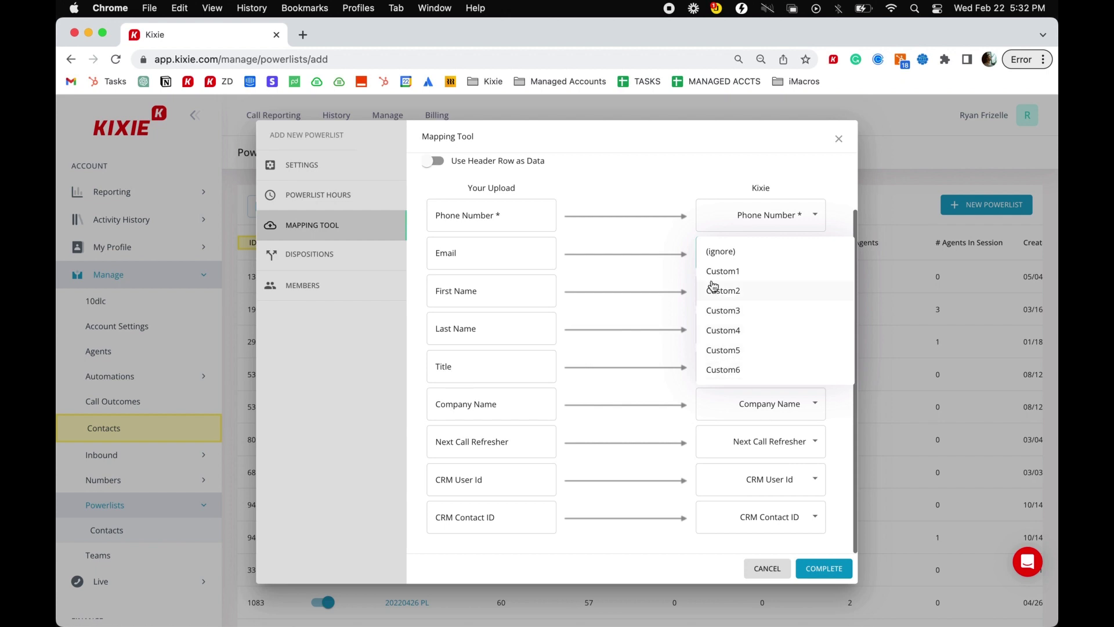
pyautogui.click(834, 572)
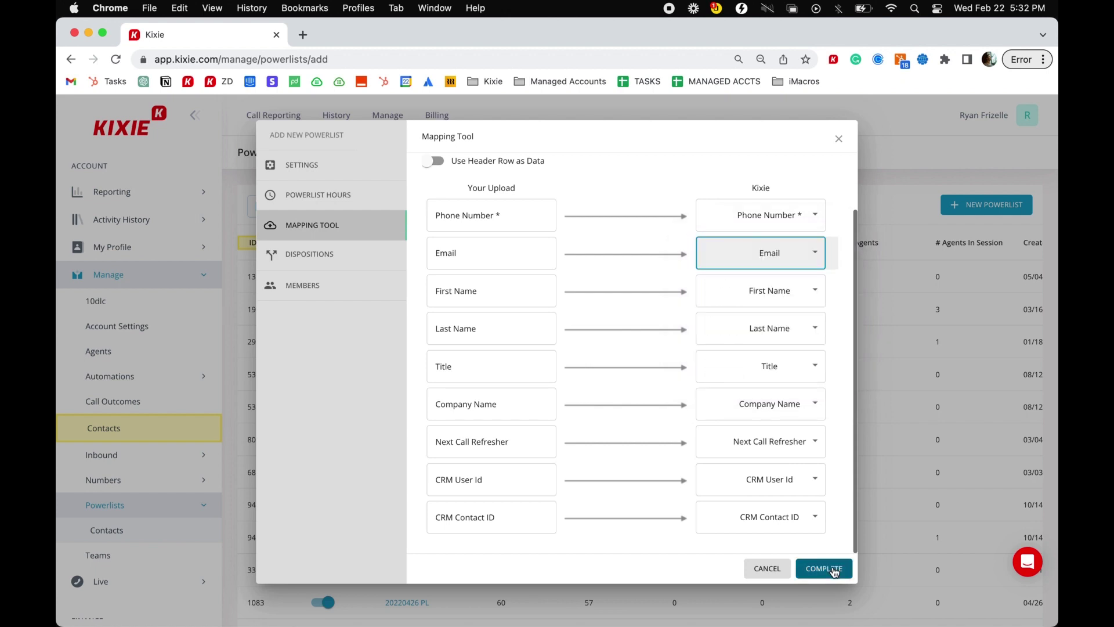
pyautogui.click(834, 570)
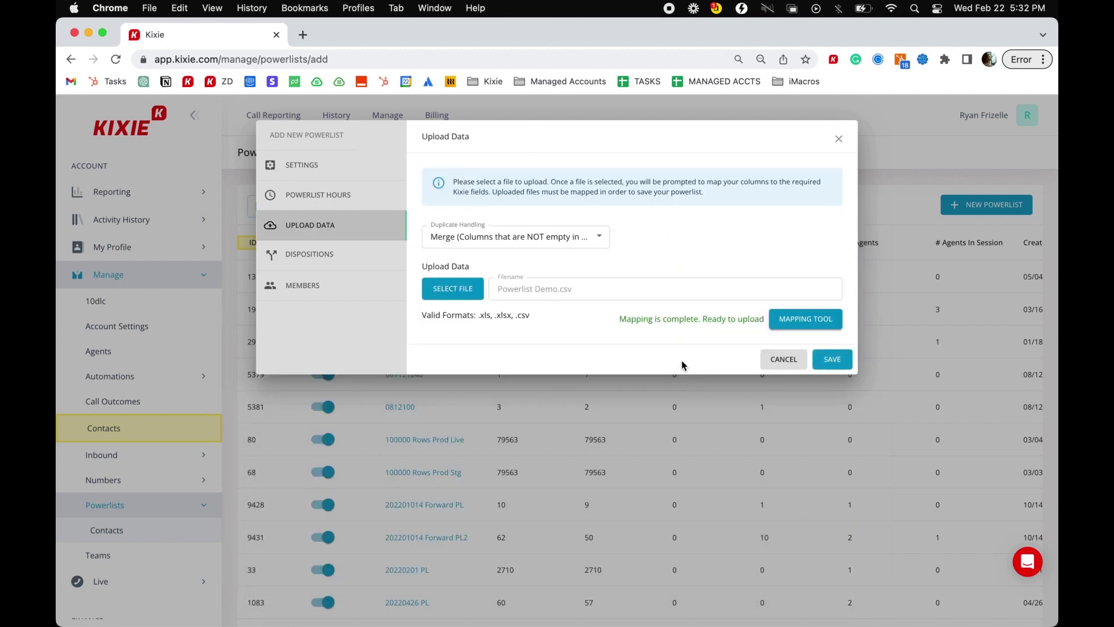
pyautogui.click(328, 255)
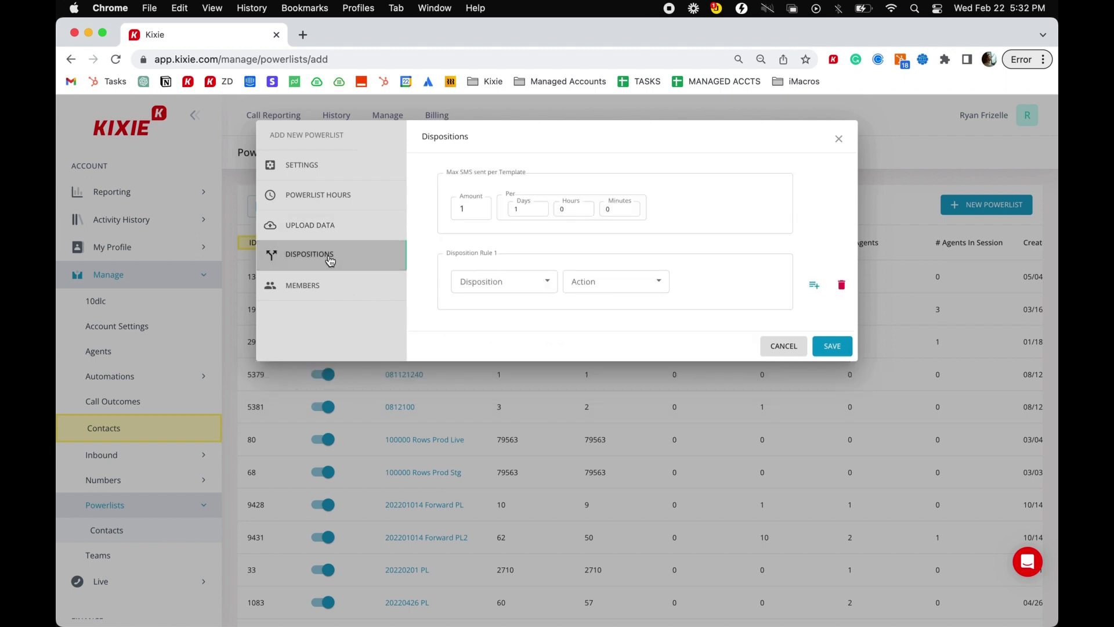
# Cap SMS sending at 2 messages per template every 3 days
pyautogui.click(487, 212)
pyautogui.click(480, 206)
pyautogui.click(540, 207)
# Set disposition rule 1 to trigger on Connected with the Send SMS Template action
pyautogui.click(543, 288)
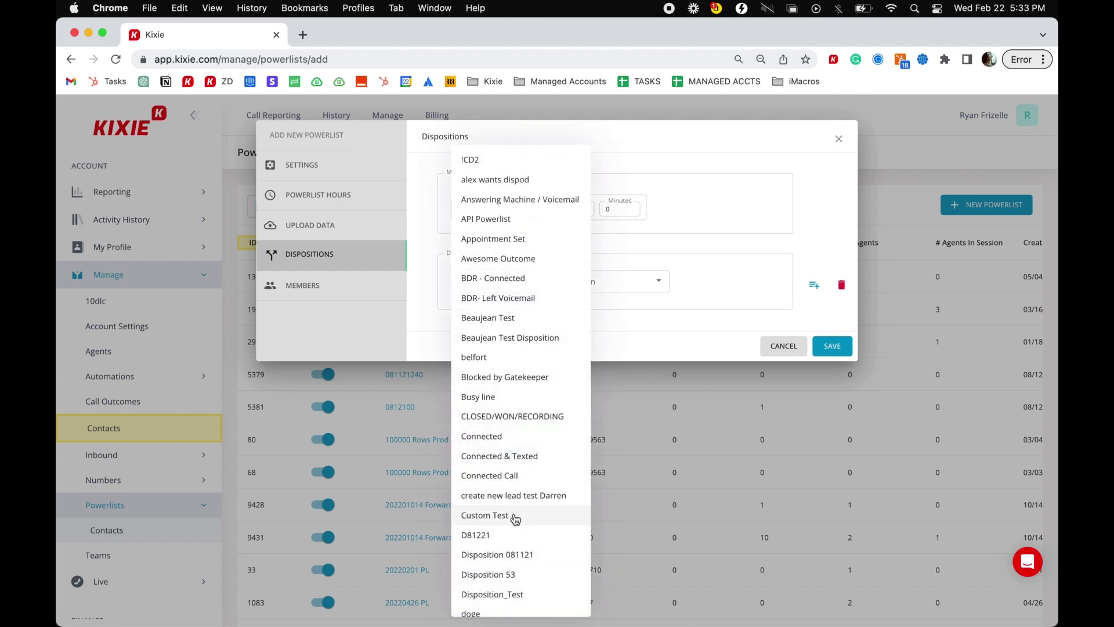
pyautogui.click(519, 436)
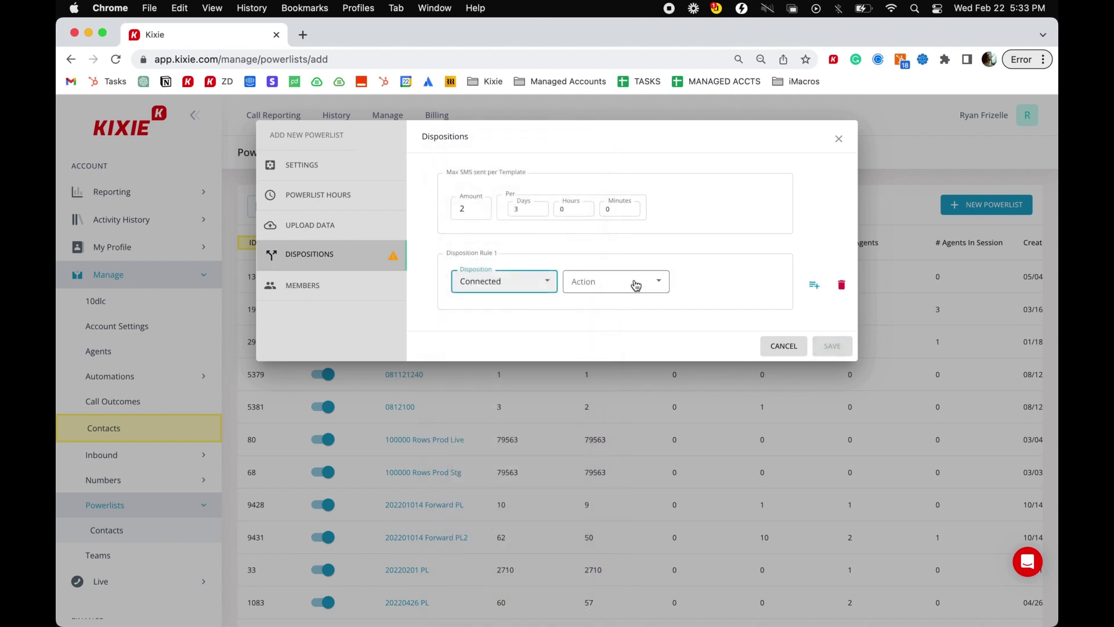
pyautogui.click(659, 283)
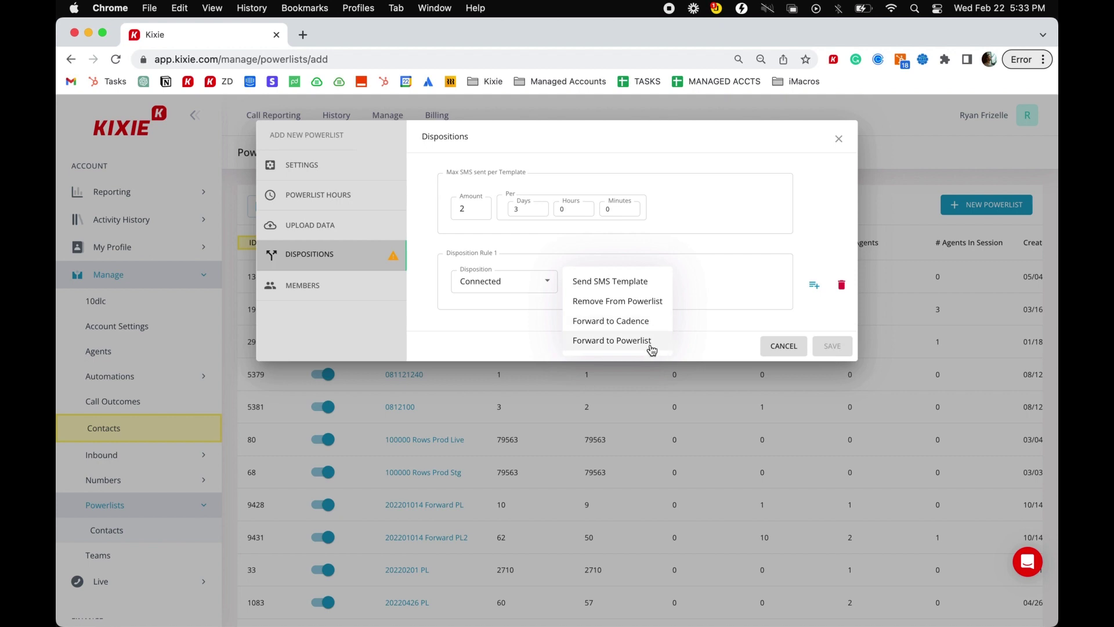
pyautogui.click(649, 284)
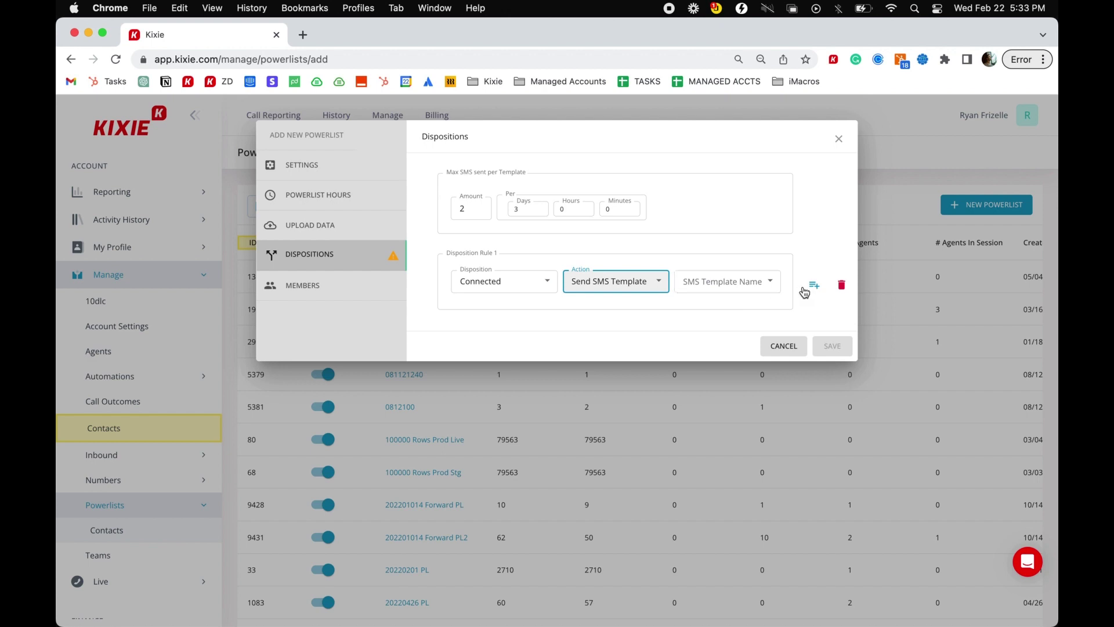
# Add and delete a second rule, then choose the '5 min zoom text' template for rule 1
pyautogui.click(813, 287)
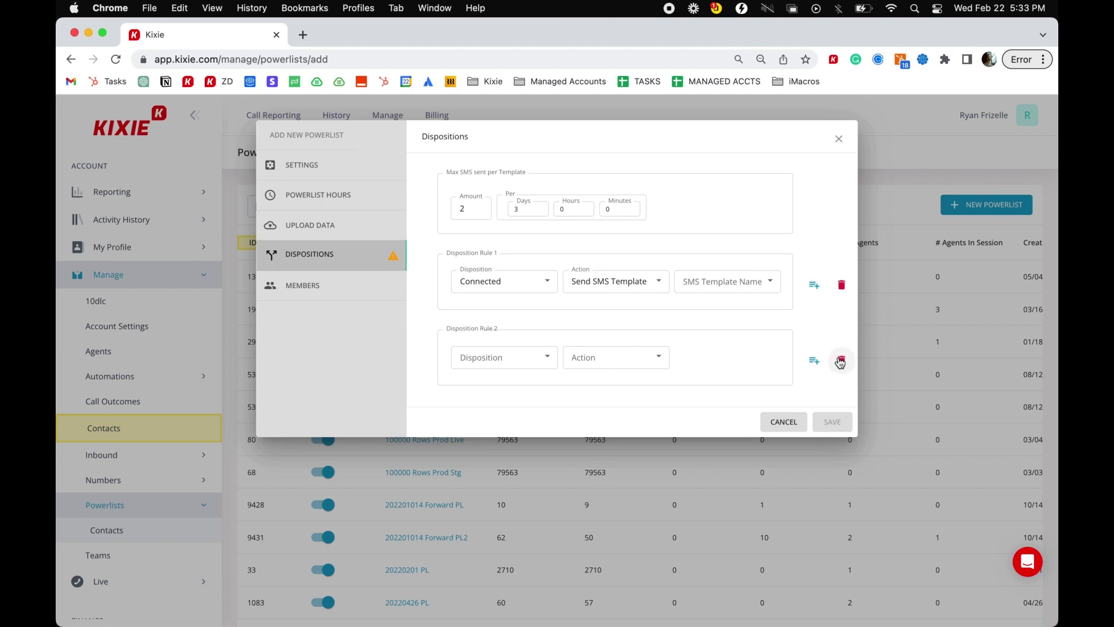
pyautogui.click(840, 361)
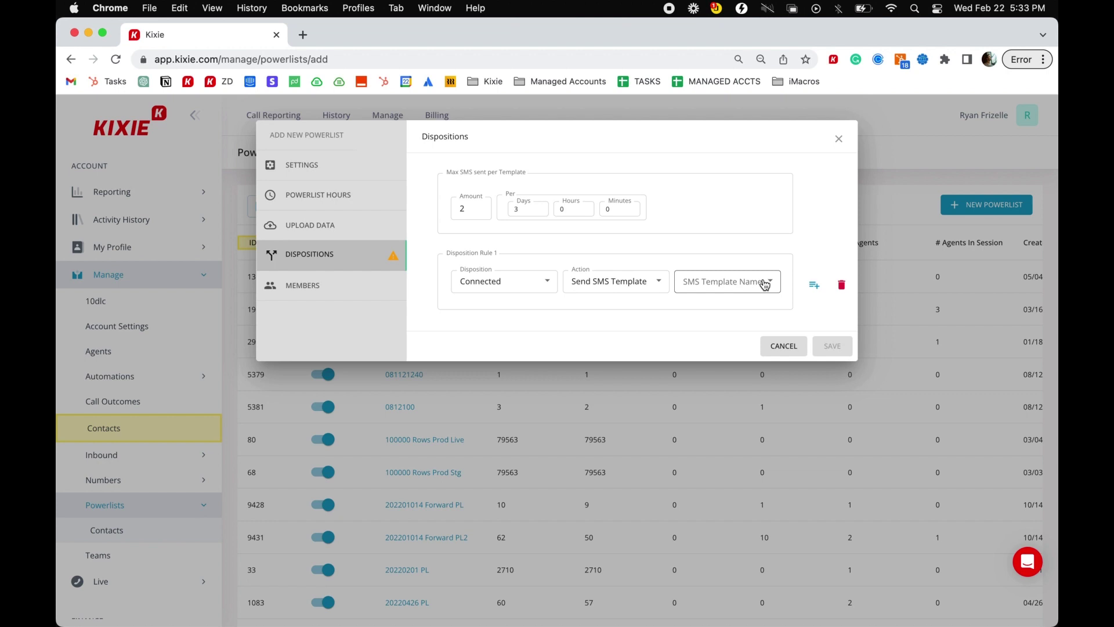
pyautogui.click(762, 281)
pyautogui.click(760, 280)
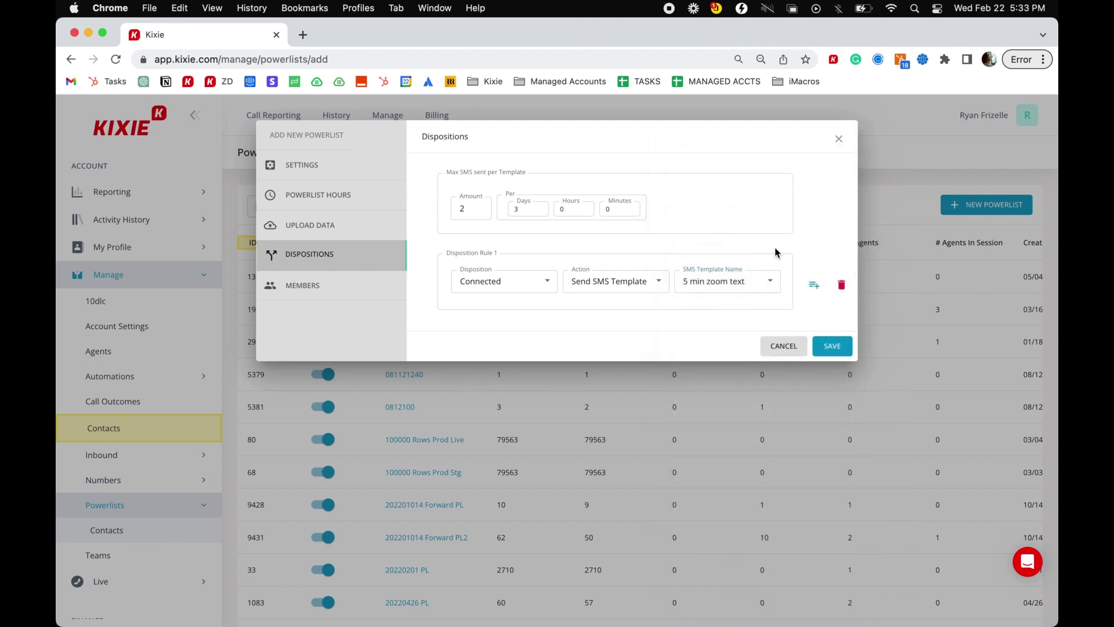
# On the Members step, search Teams by the presenter's name and add their one-member team
pyautogui.click(343, 287)
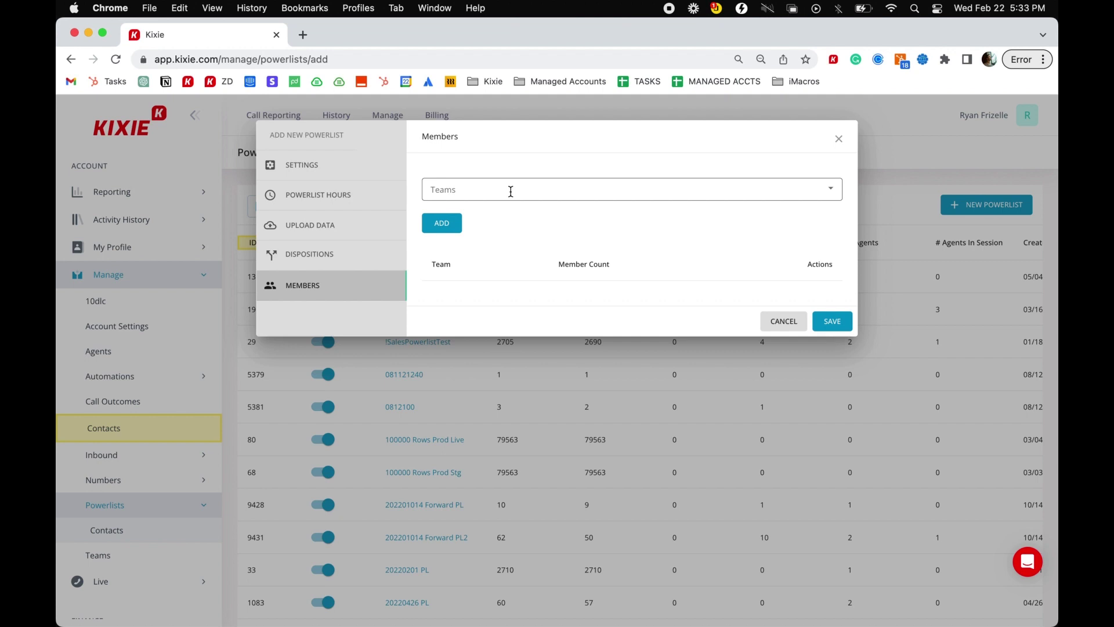
pyautogui.click(511, 191)
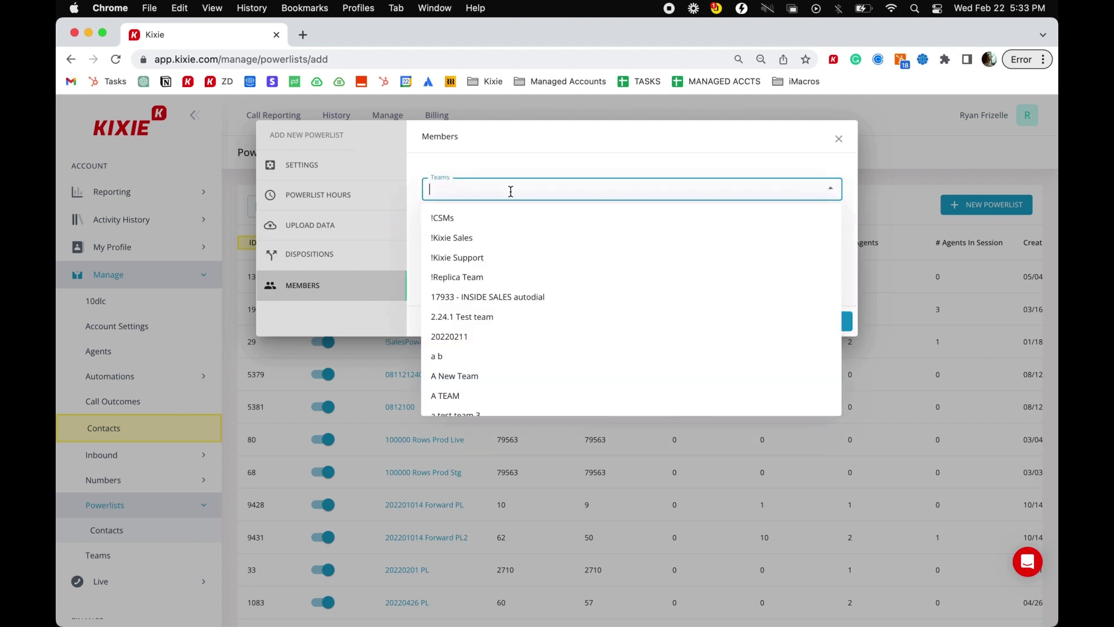
pyautogui.write('ryan')
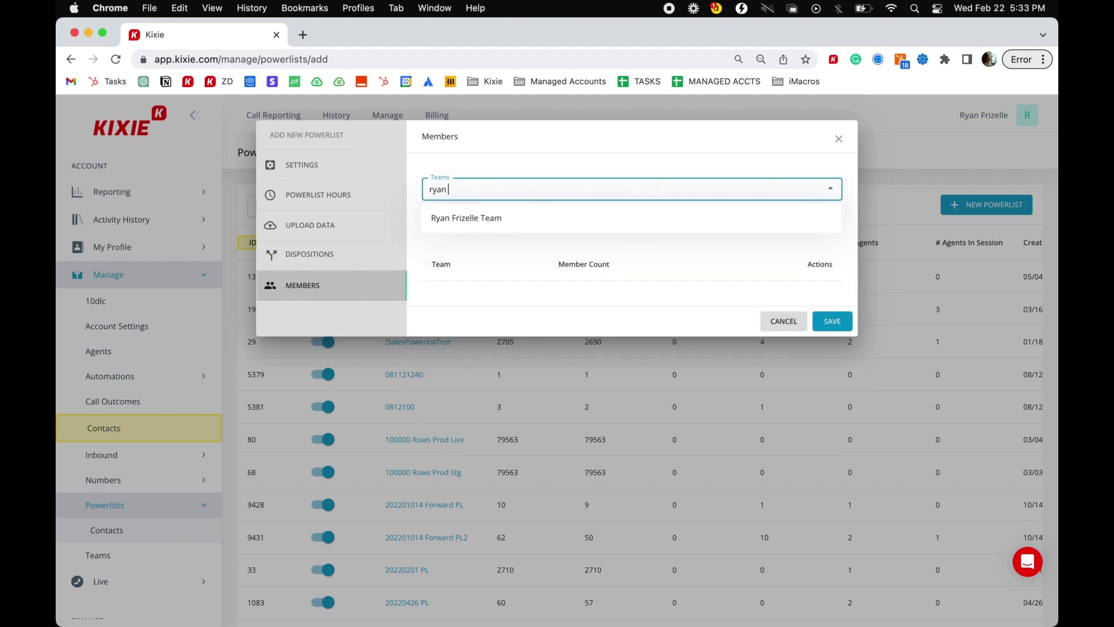
pyautogui.write(' frize')
pyautogui.click(497, 224)
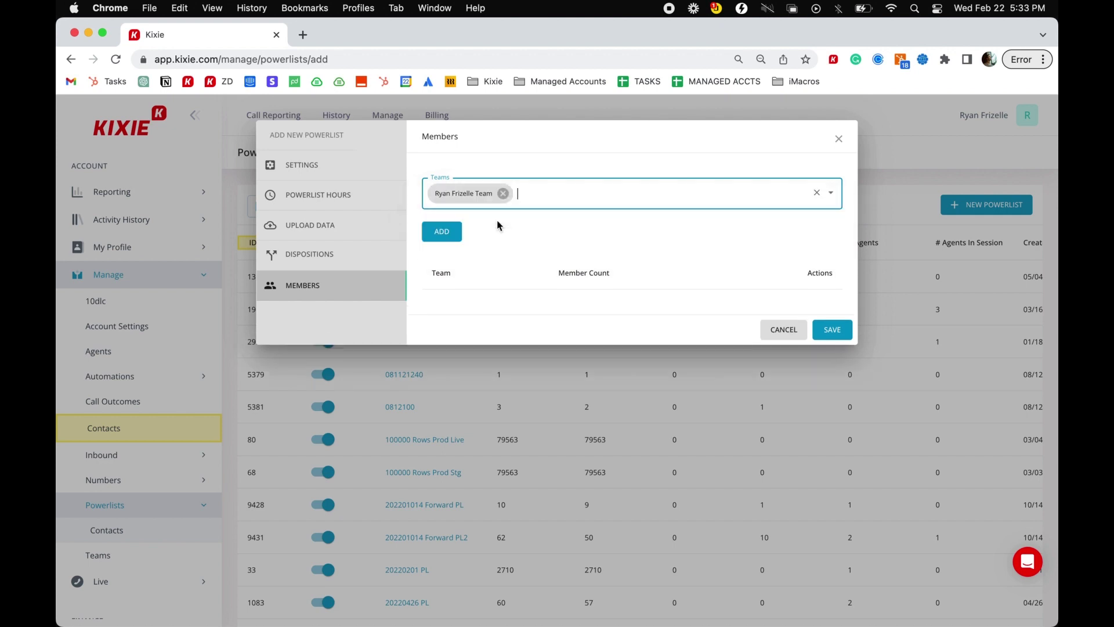
pyautogui.click(497, 225)
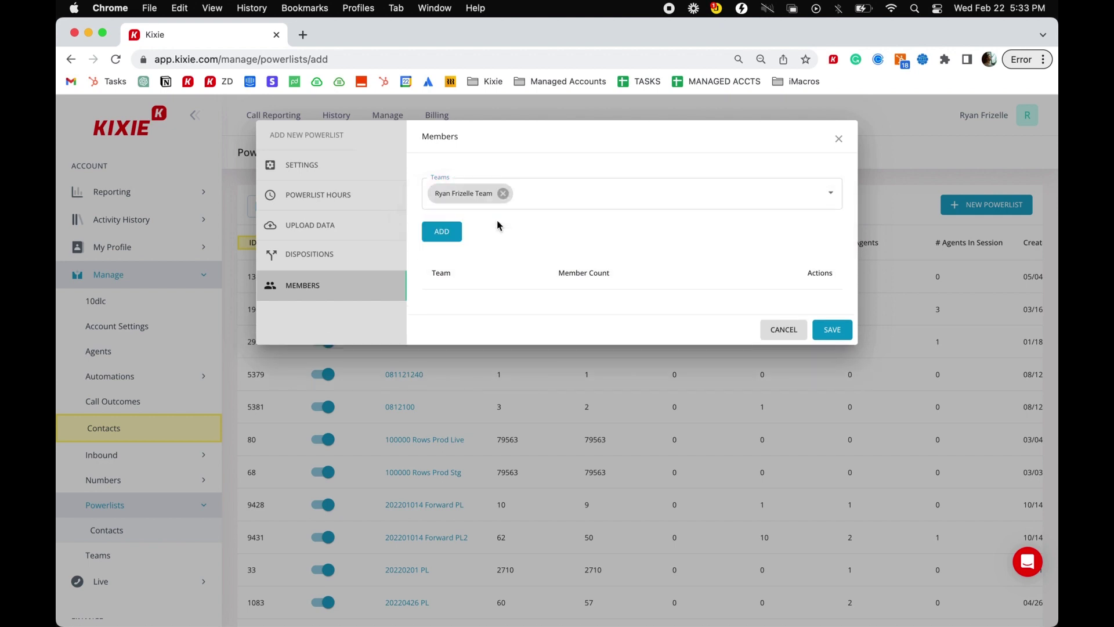
pyautogui.click(443, 232)
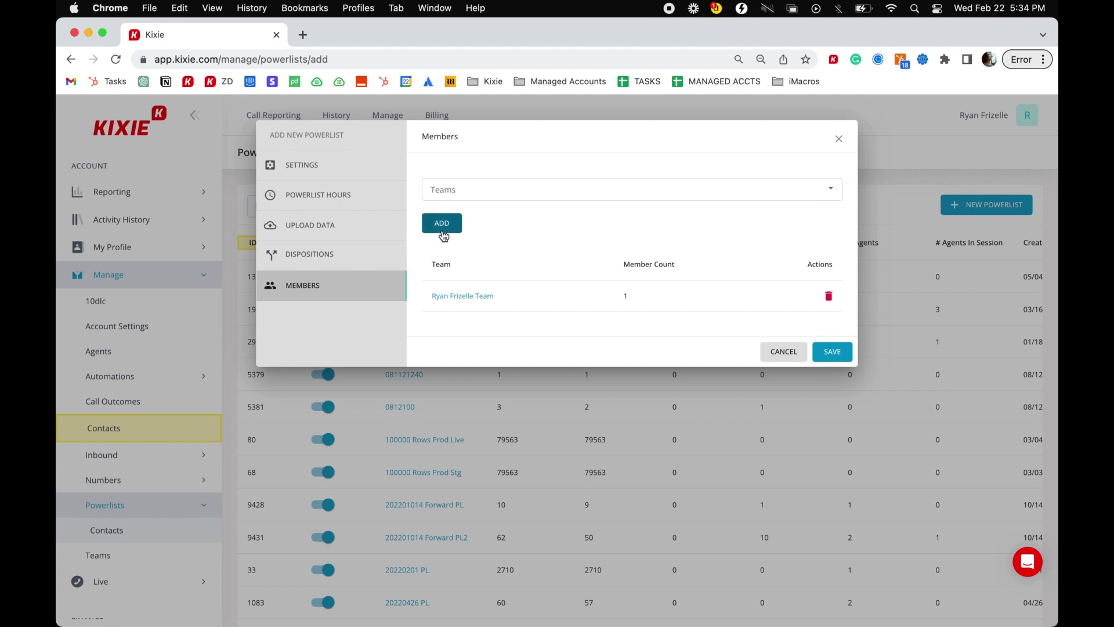
# Save the new powerlist from the Add New Powerlist dialog
pyautogui.click(833, 356)
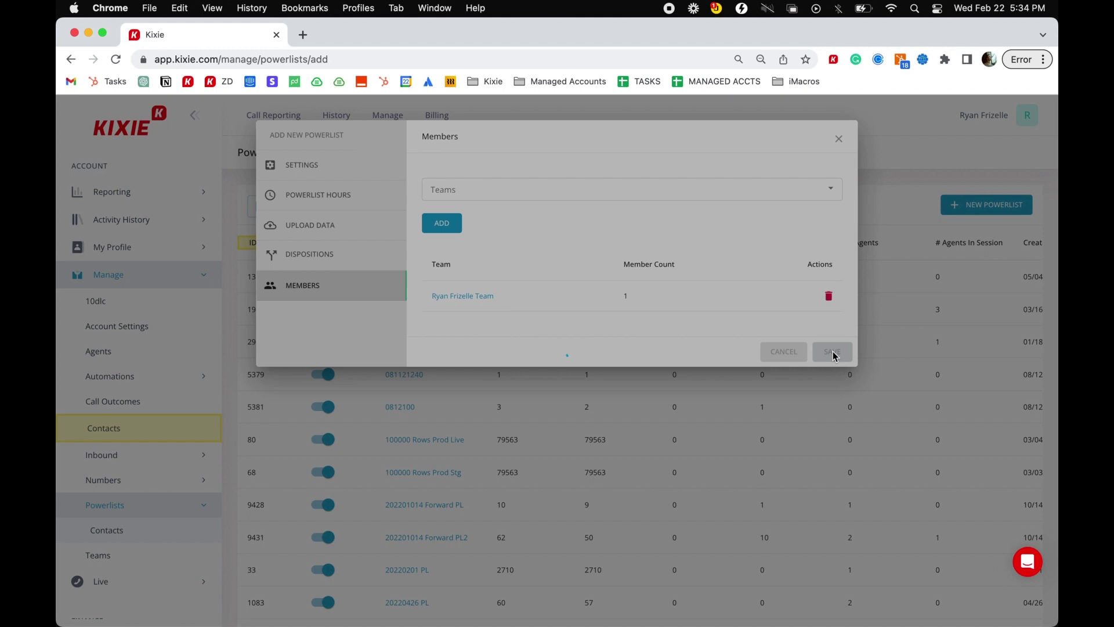